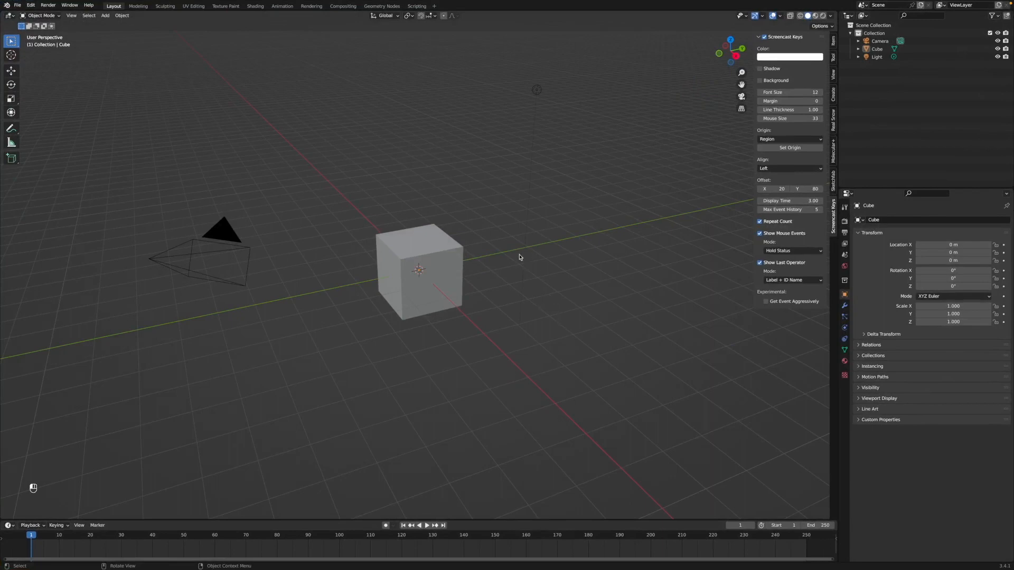
- Deselect the cube and add a text object to the scene
left_click(442, 244)
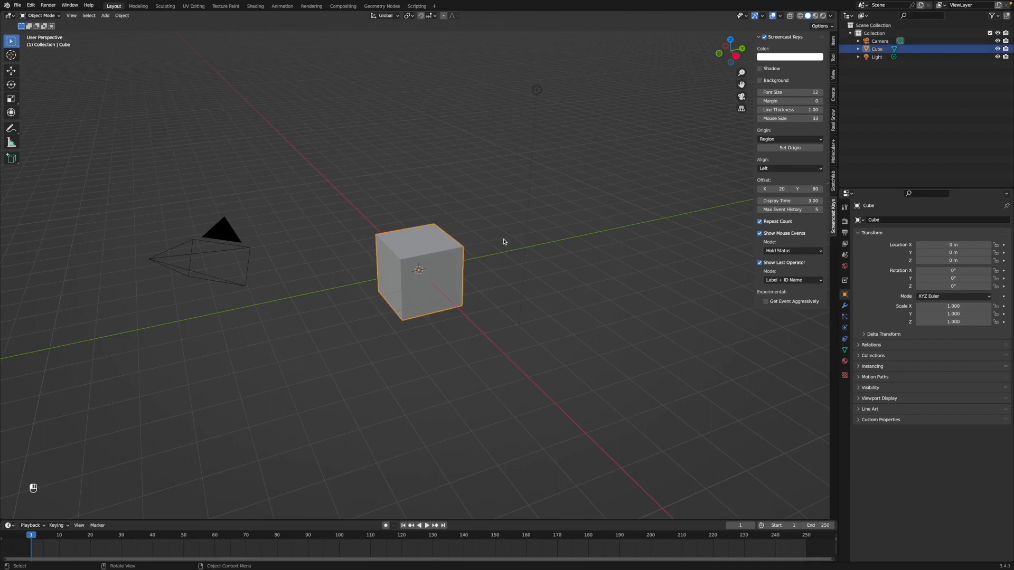
left_click(416, 153)
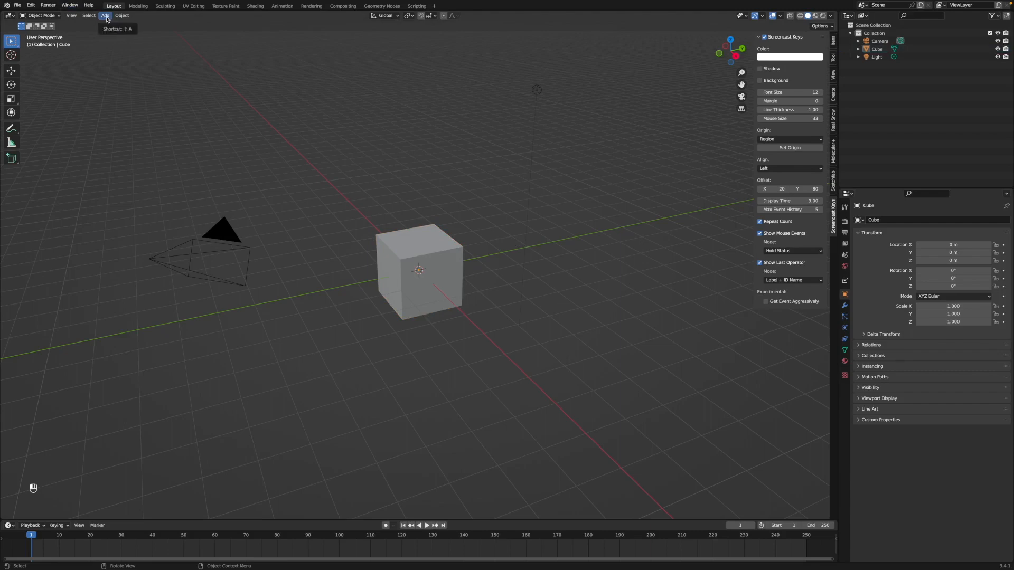
left_click(106, 16)
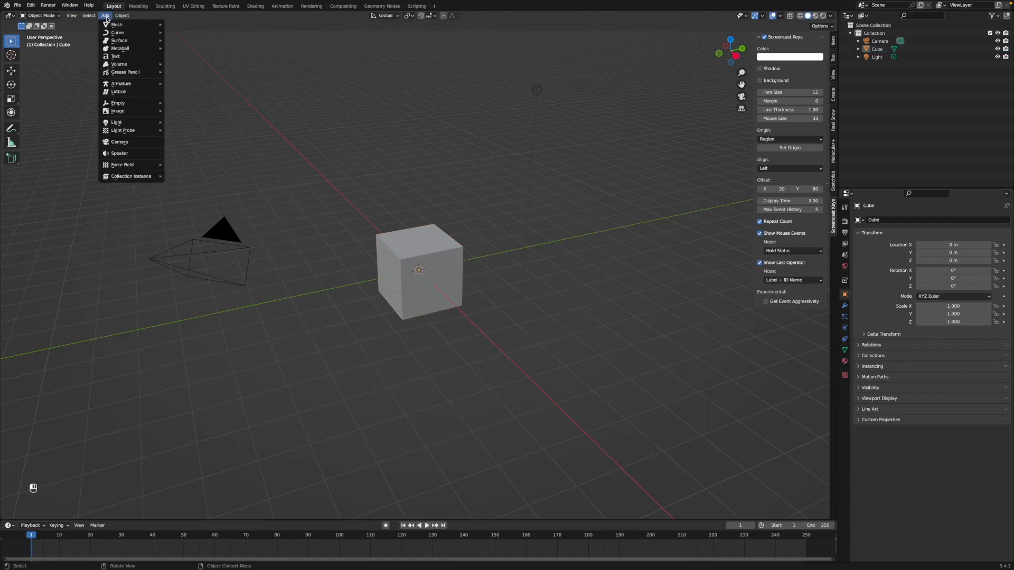
left_click(117, 57)
middle_click_drag(352, 315, 415, 317)
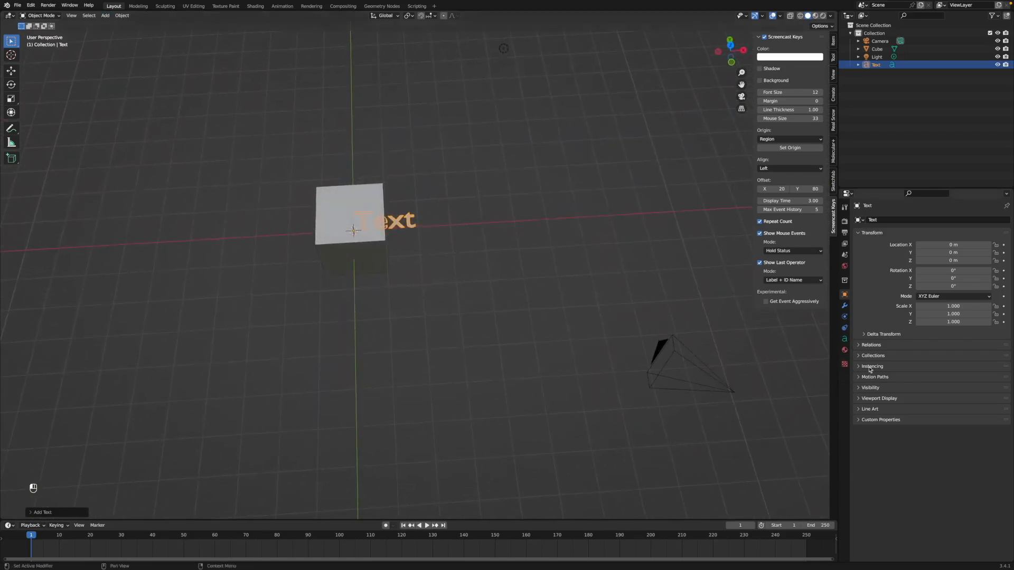
- Set both the horizontal and vertical alignment of the text object to Center
left_click(845, 340)
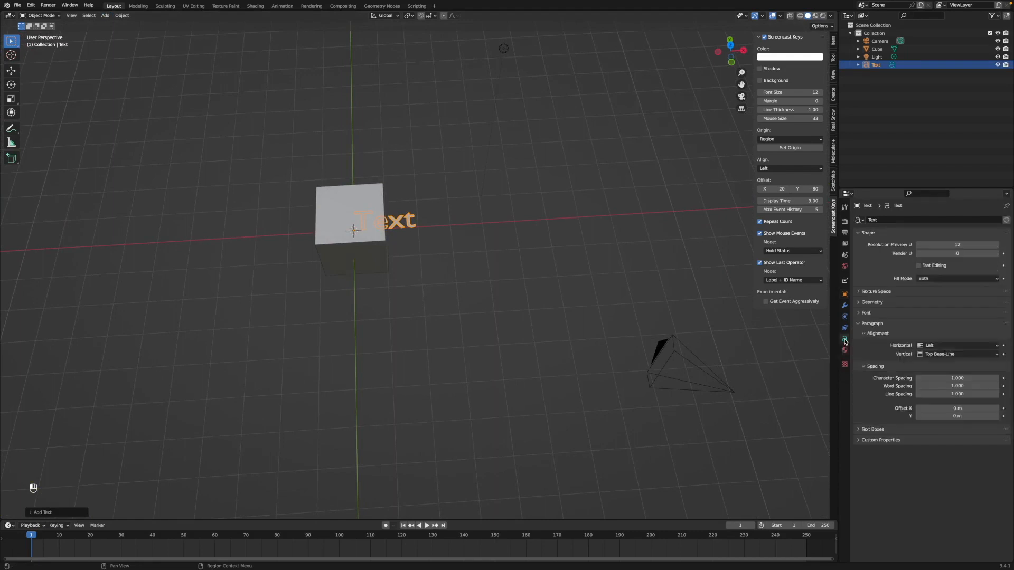
left_click(940, 346)
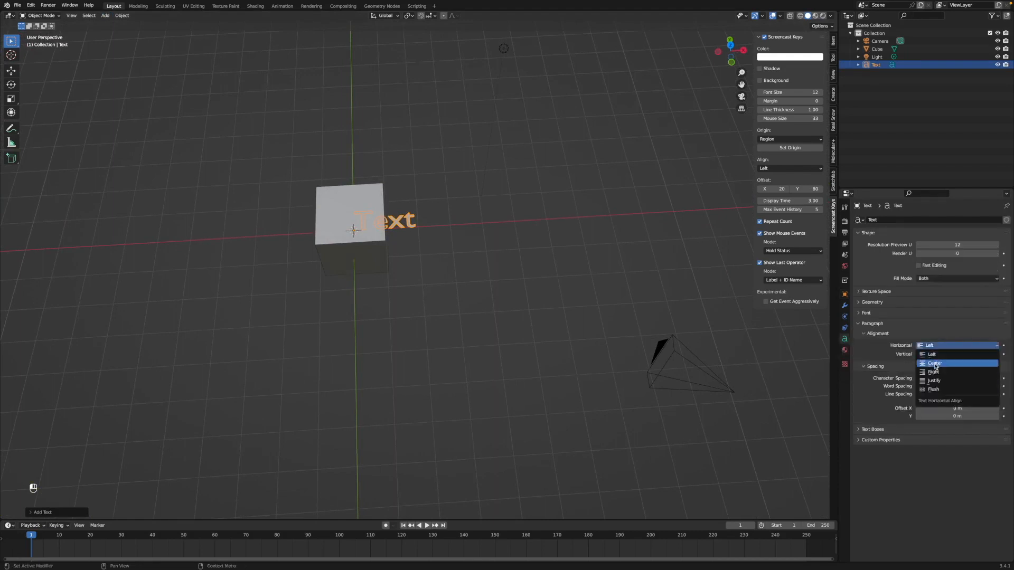
left_click(936, 364)
left_click(947, 355)
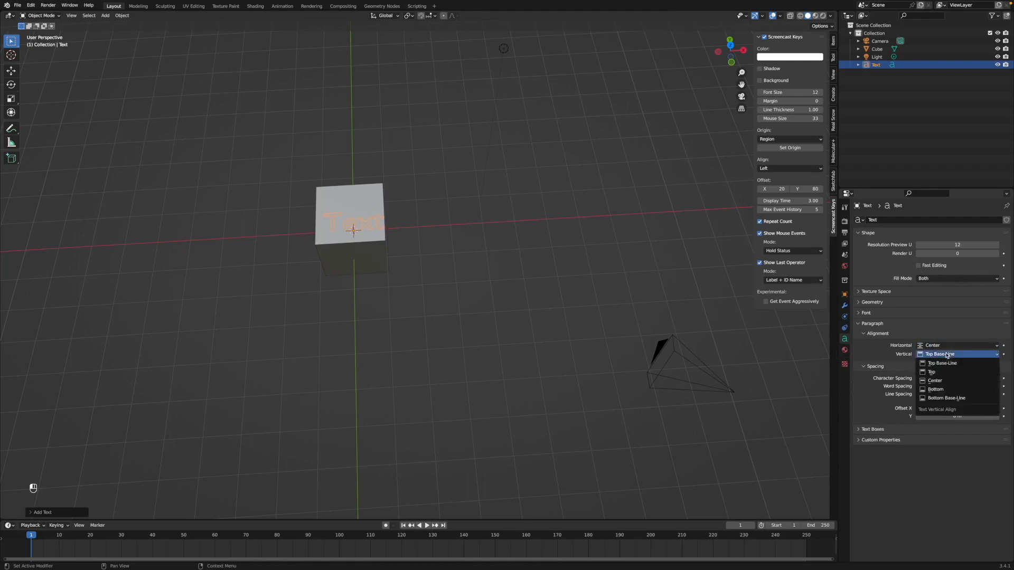
left_click(933, 380)
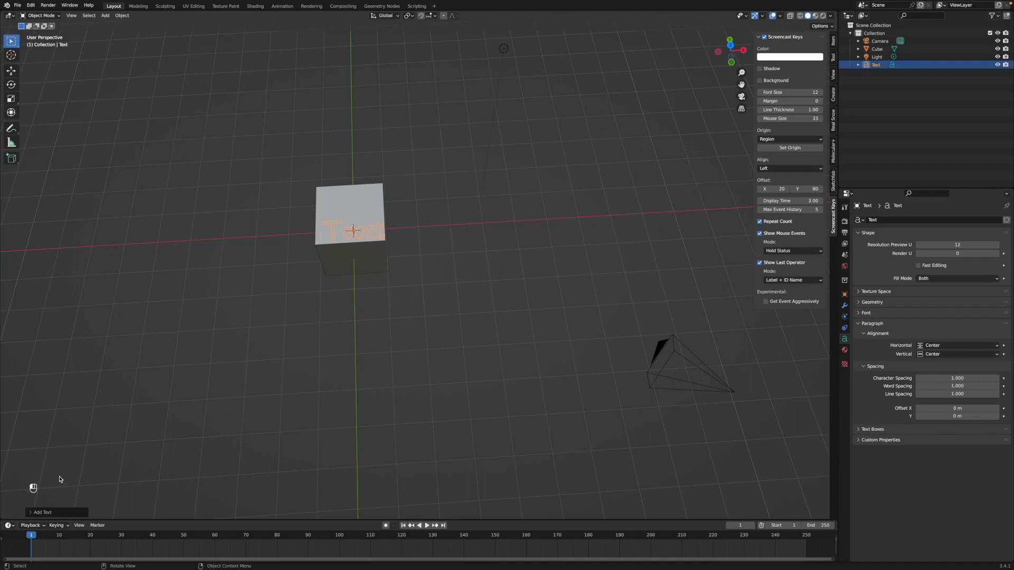
- Replace the text object's default wording with "CUT TEXT" and return to Object Mode
middle_click_drag(415, 293, 411, 316)
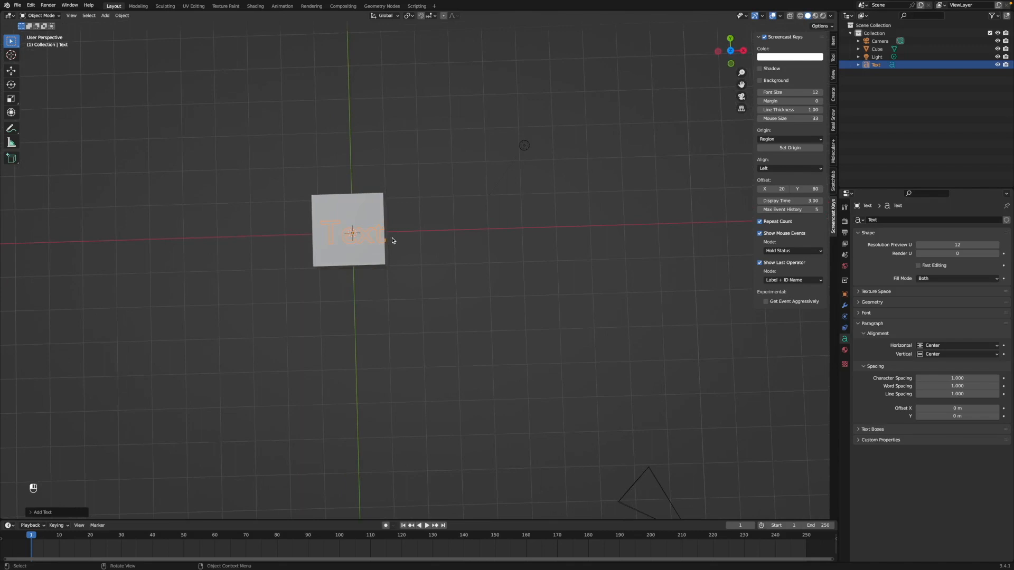
key("Tab")
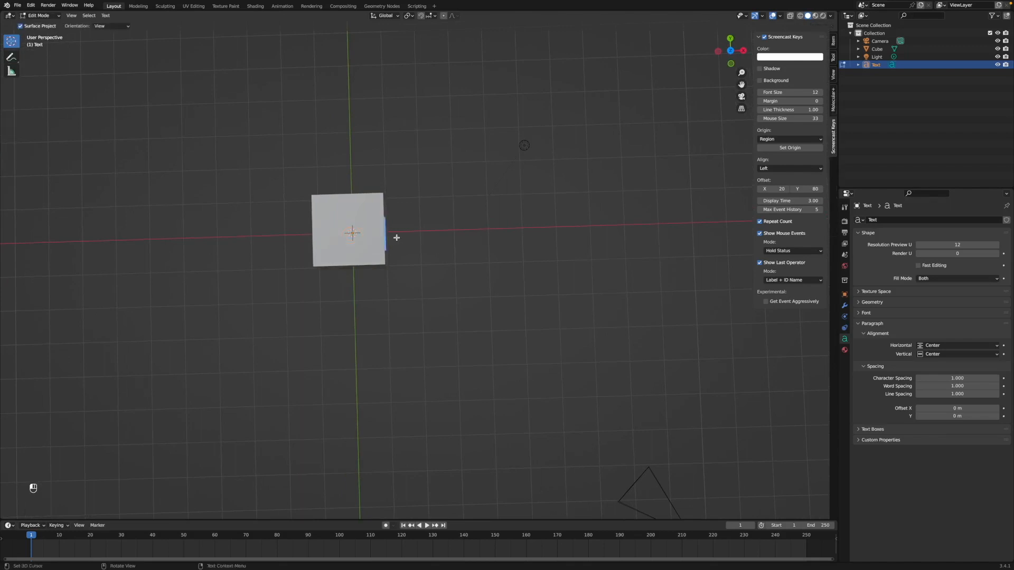
key("BackSpace")
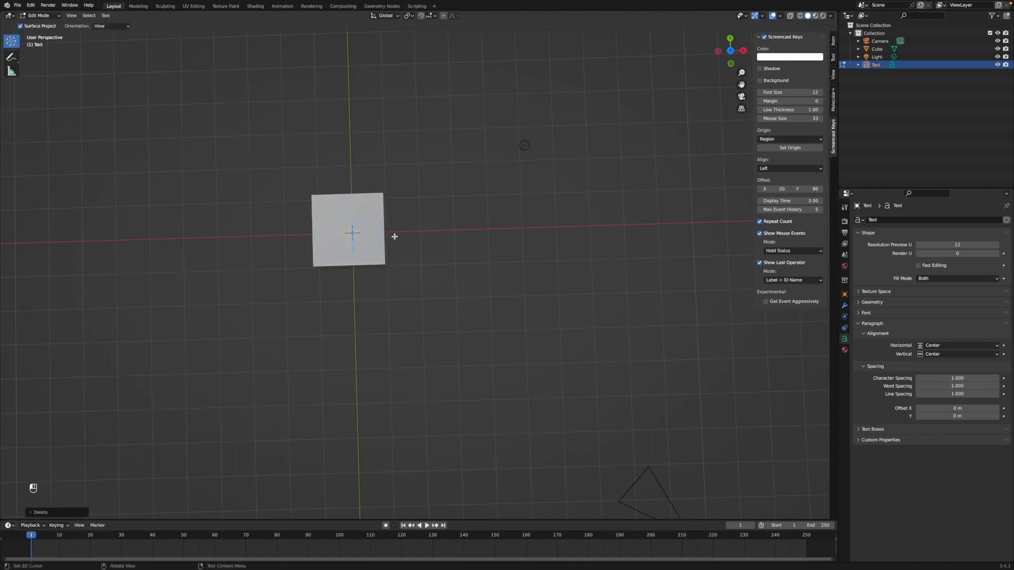
type("CUT TEX")
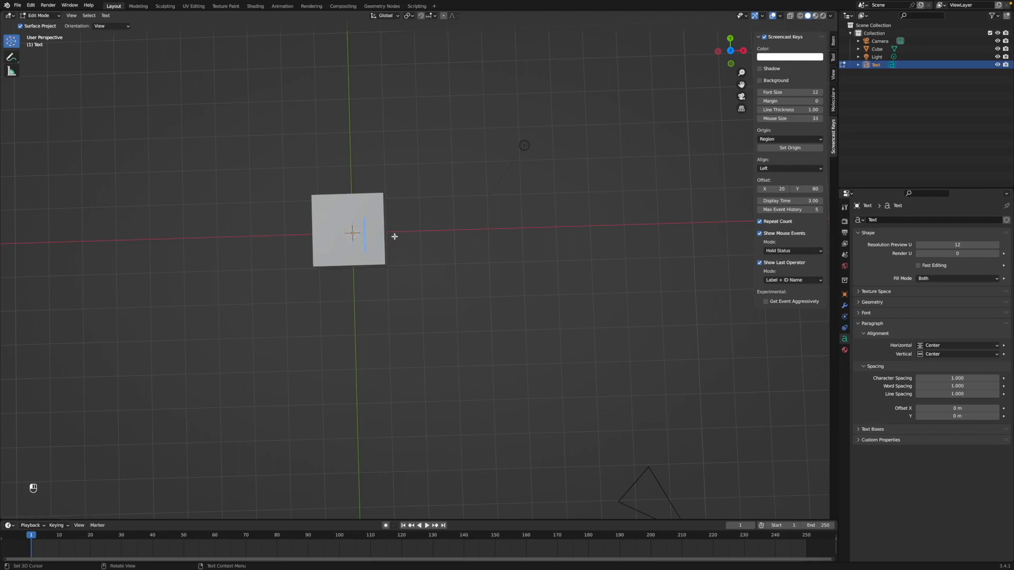
type("T")
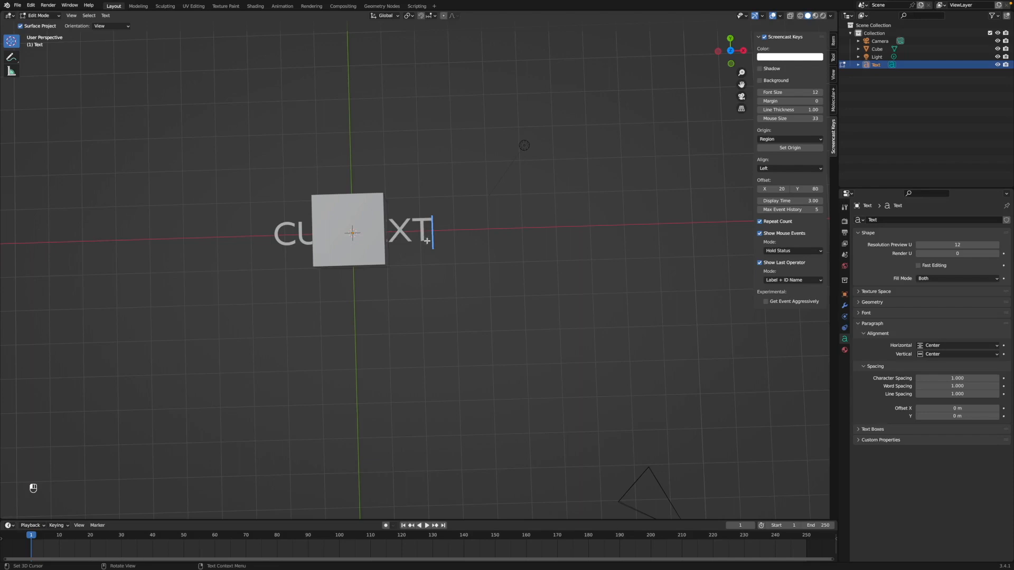
key("Tab")
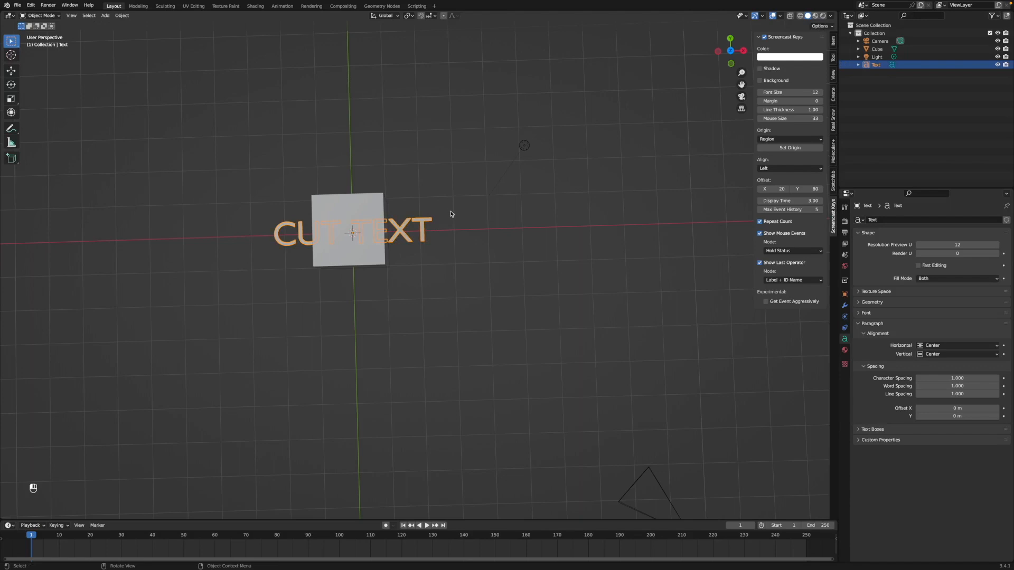
- Scale the text down uniformly until it fits within the cube's width as seen from above
key("s")
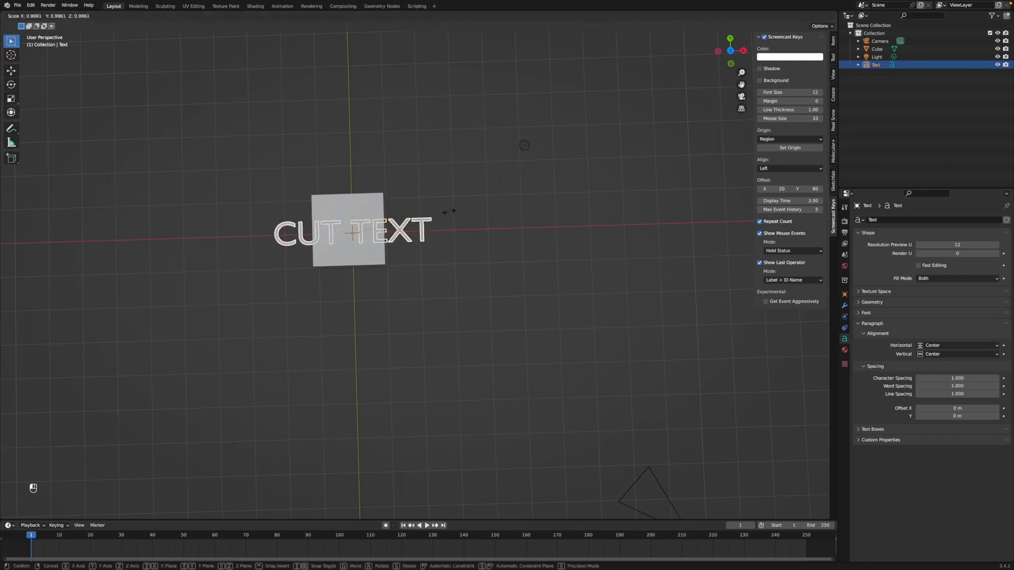
left_click(394, 227)
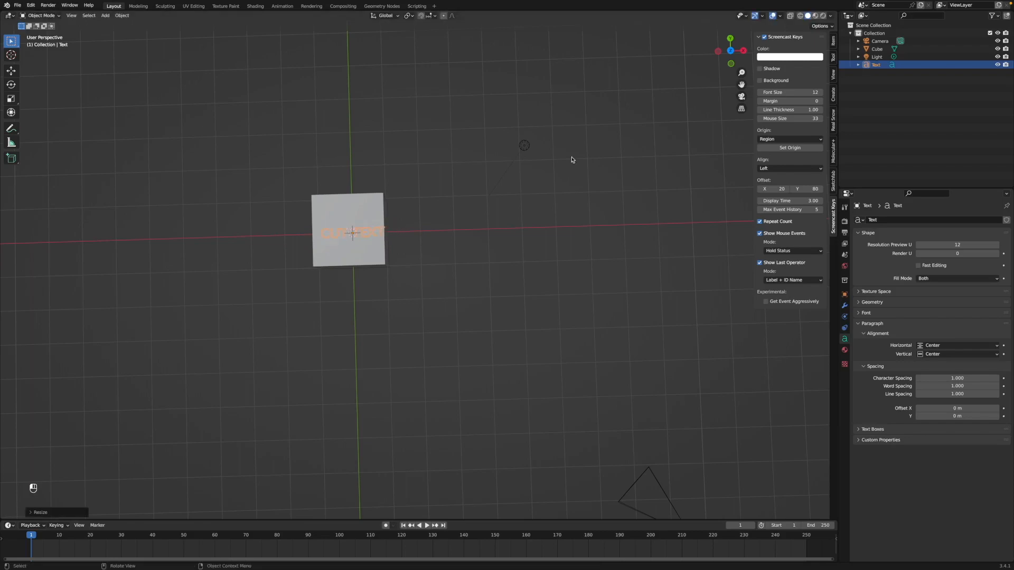
left_click(731, 50)
scroll(445, 241, "up", 4)
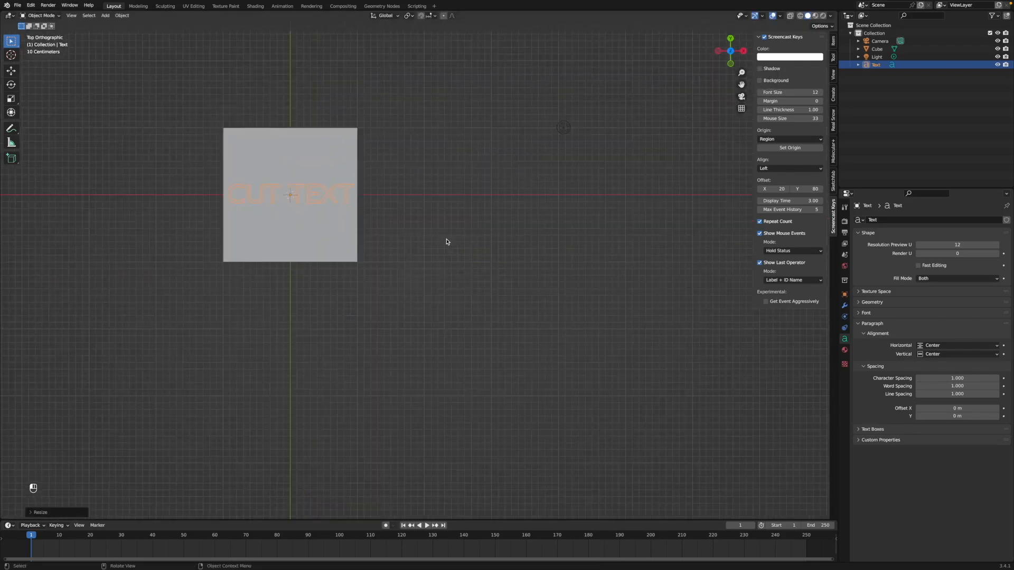
middle_click_drag(455, 235, 602, 285, "shift")
scroll(600, 285, "up", 2)
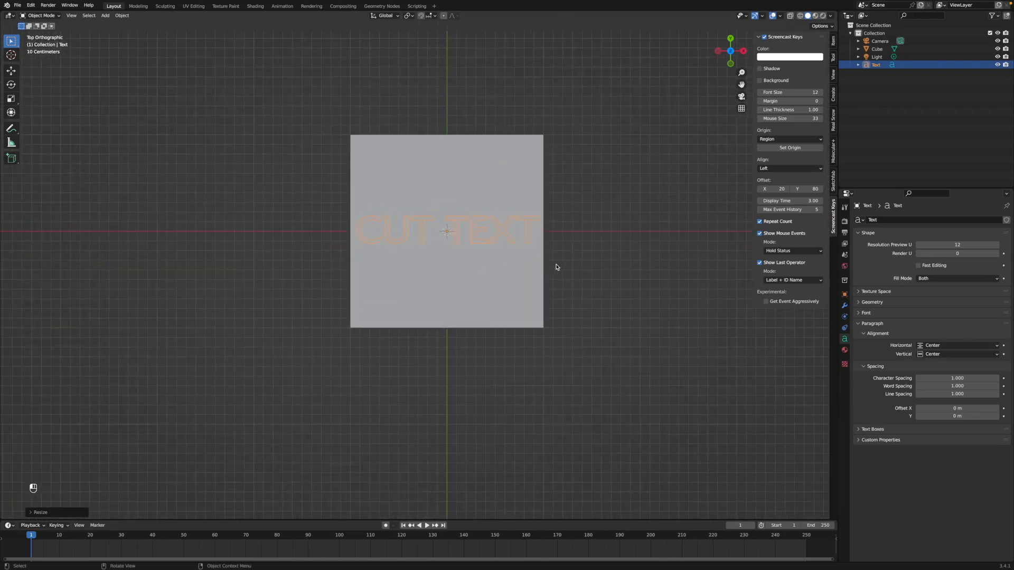
- Move the text up along the Z axis from the cube's center to the height of its top face
middle_click_drag(555, 314, 643, 224)
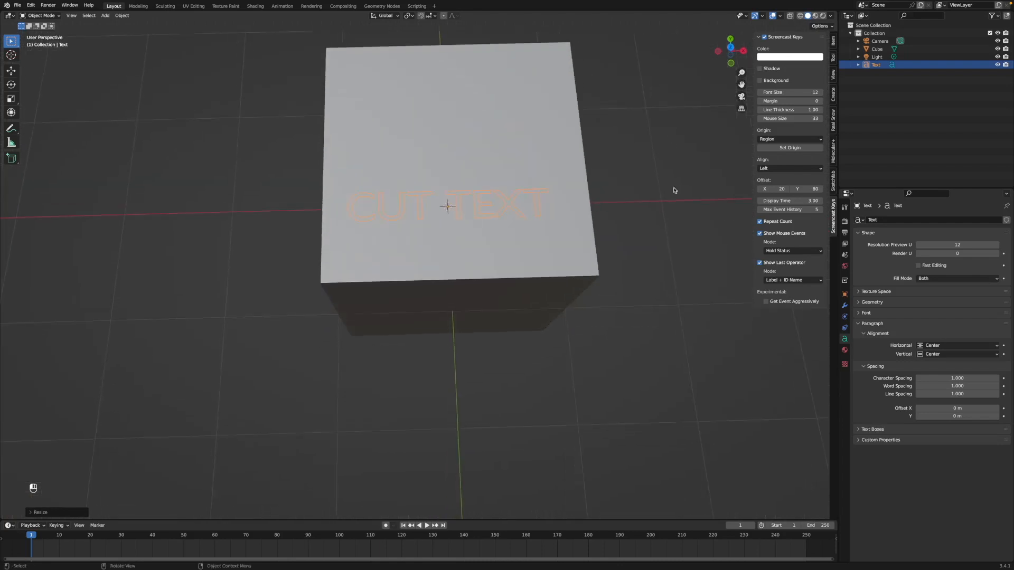
left_click(731, 63)
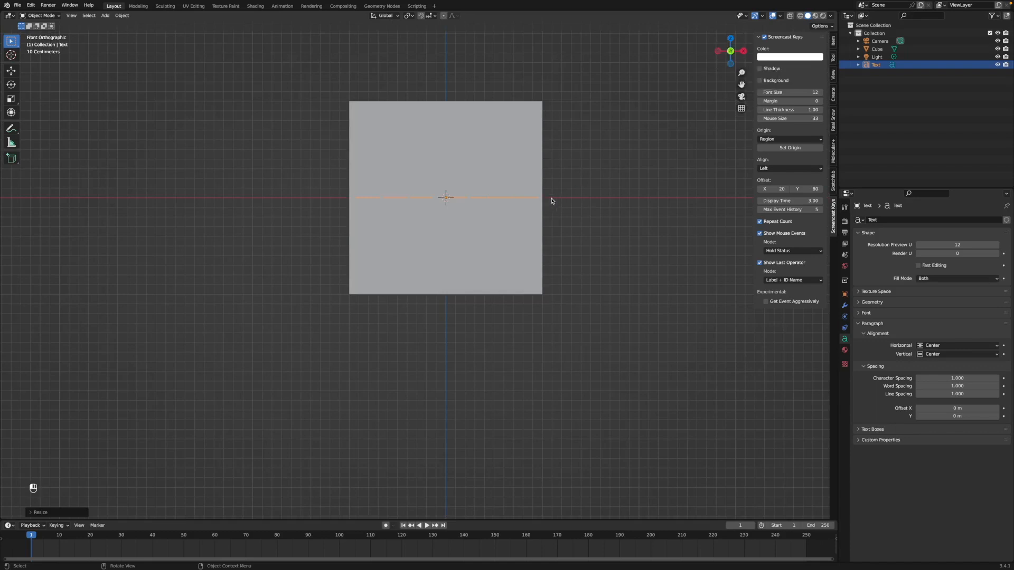
key("g")
key("z")
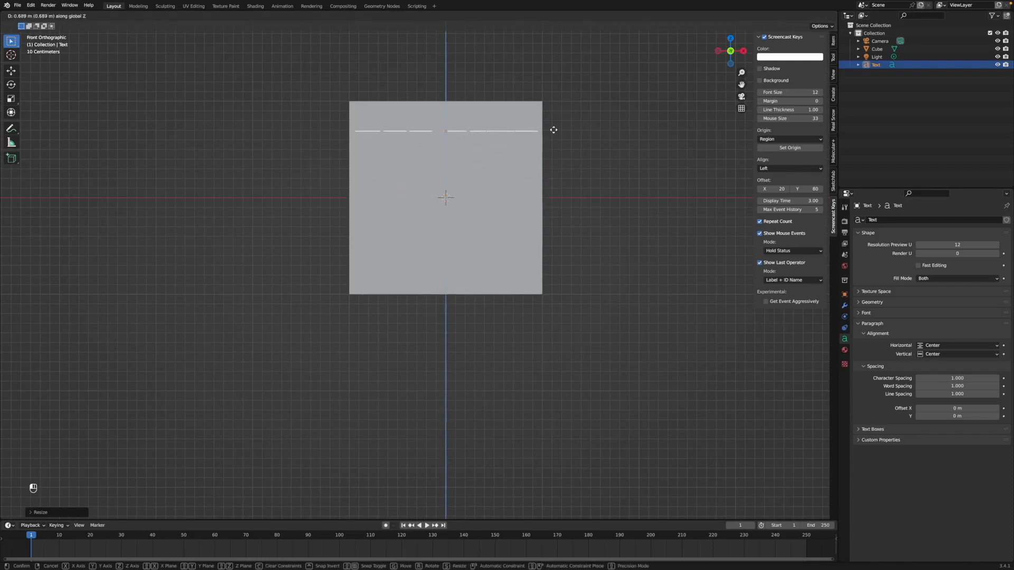
left_click(559, 100)
middle_click_drag(582, 141, 582, 194)
middle_click_drag(584, 158, 573, 213)
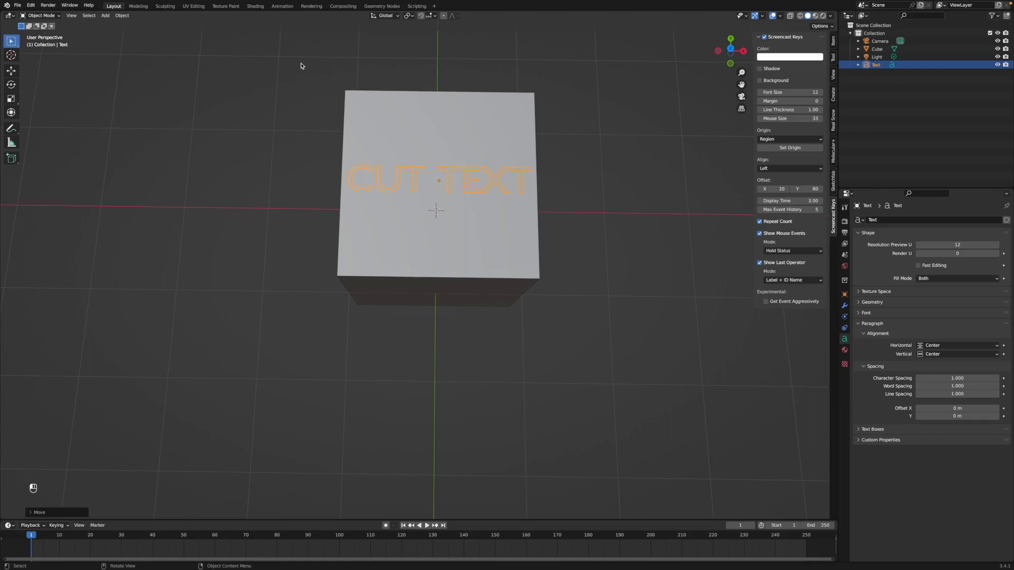
- Convert the "CUT TEXT" text object to a mesh
left_click(124, 16)
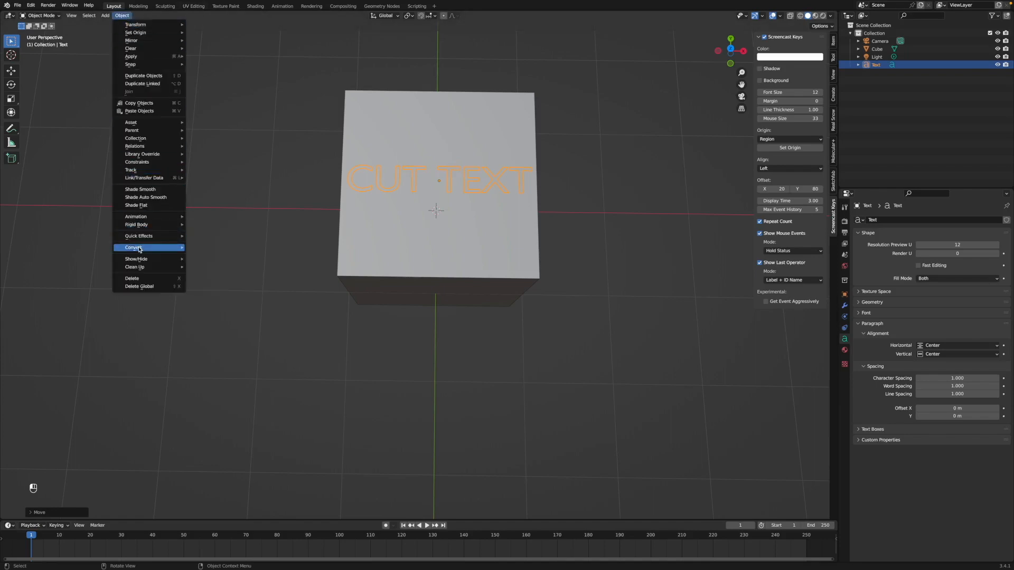
mouse_move(158, 249)
left_click(204, 256)
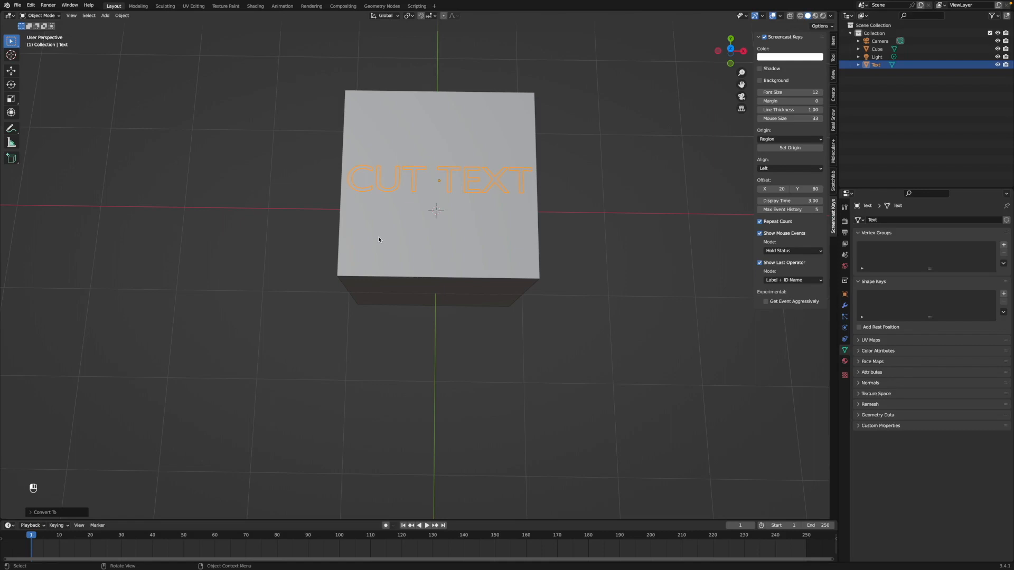
- Switch the viewport to wireframe shading and examine the mesh topology of the converted letters
left_click(801, 16)
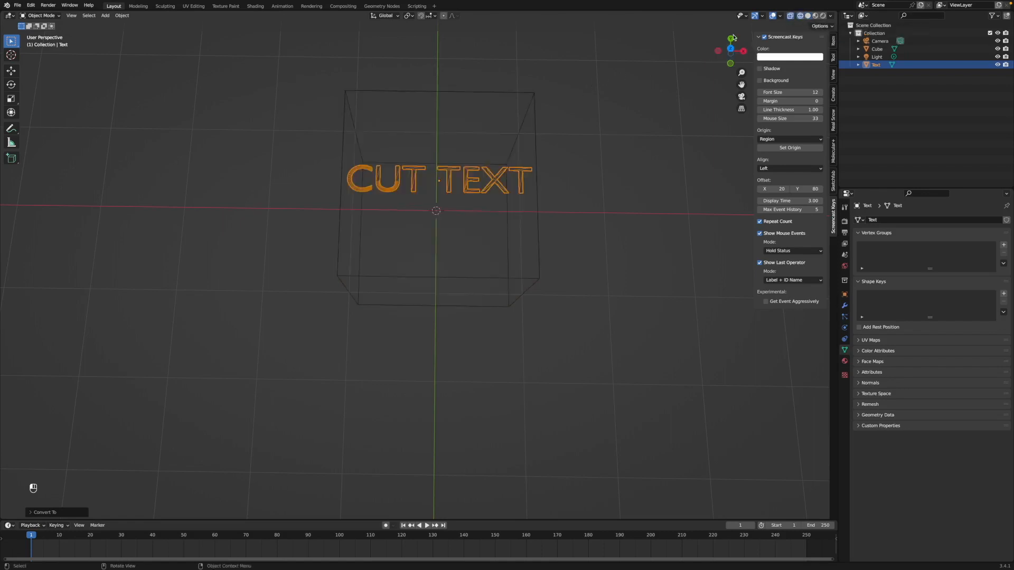
scroll(463, 227, "up", 3)
middle_click_drag(467, 257, 467, 344, "shift")
scroll(471, 339, "up", 2)
scroll(410, 319, "up", 2)
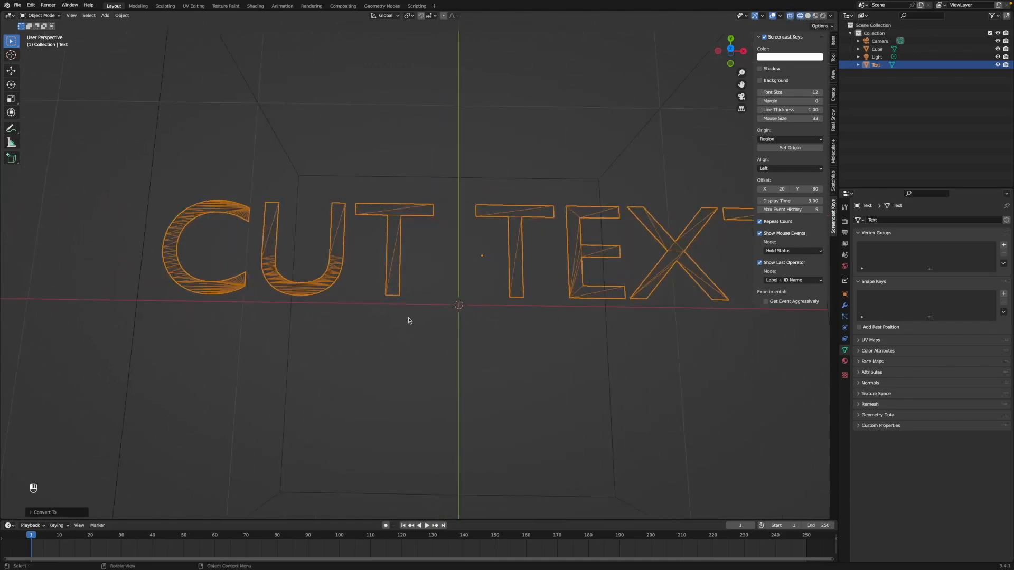
scroll(480, 288, "down", 1)
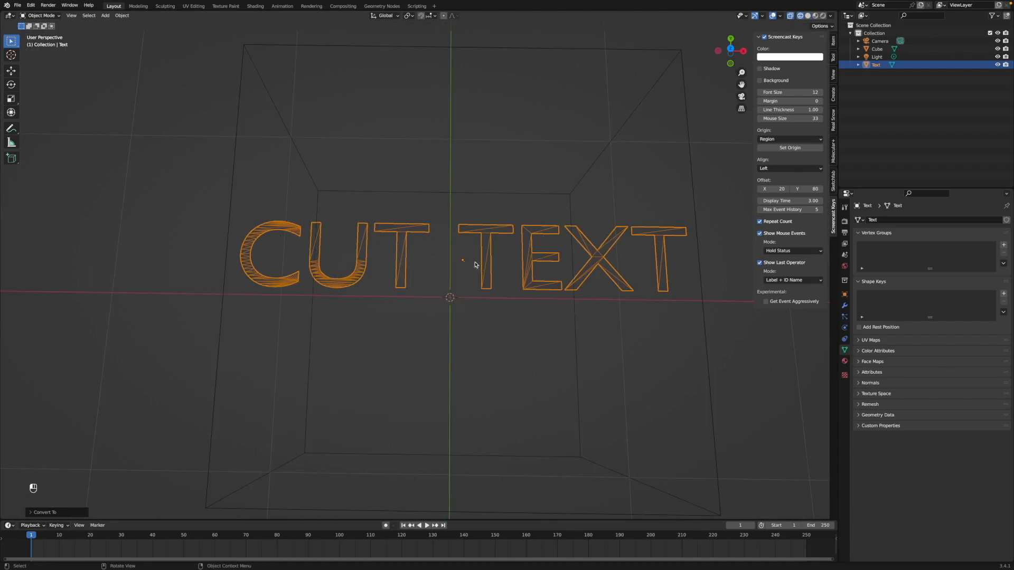
scroll(587, 289, "down", 1)
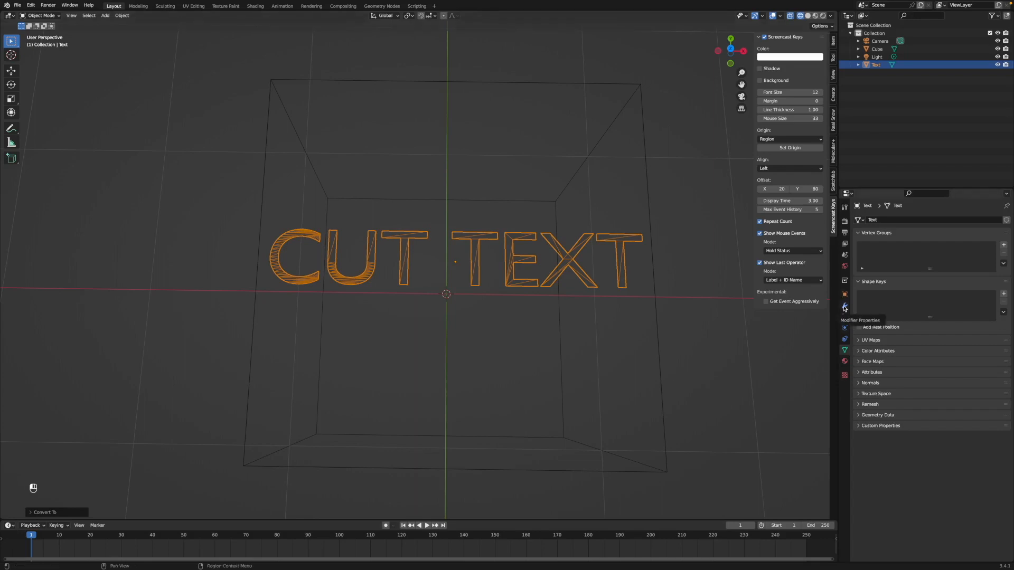
- Add a Decimate modifier in Planar mode to the text mesh and apply it
left_click(844, 309)
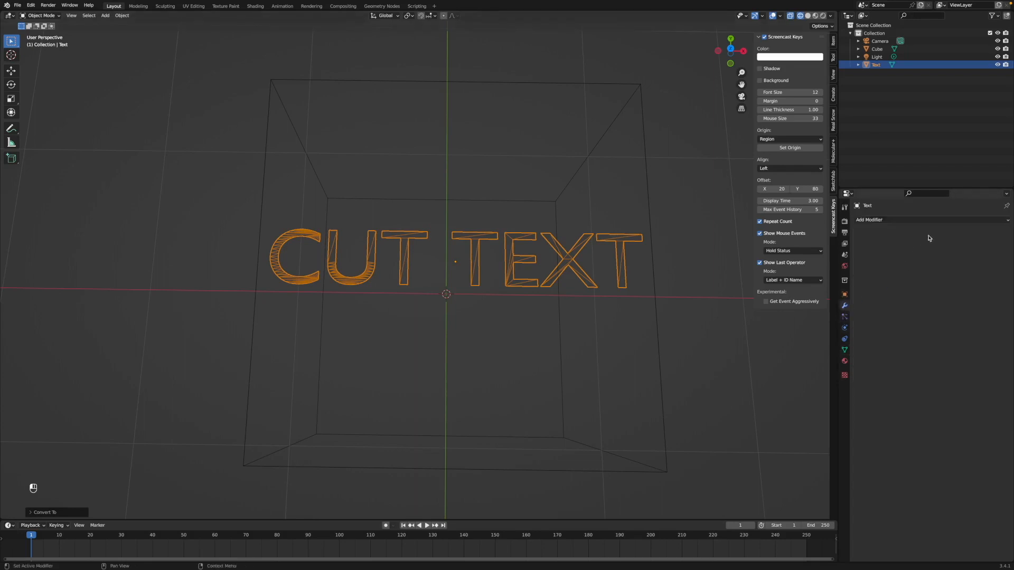
left_click(1009, 220)
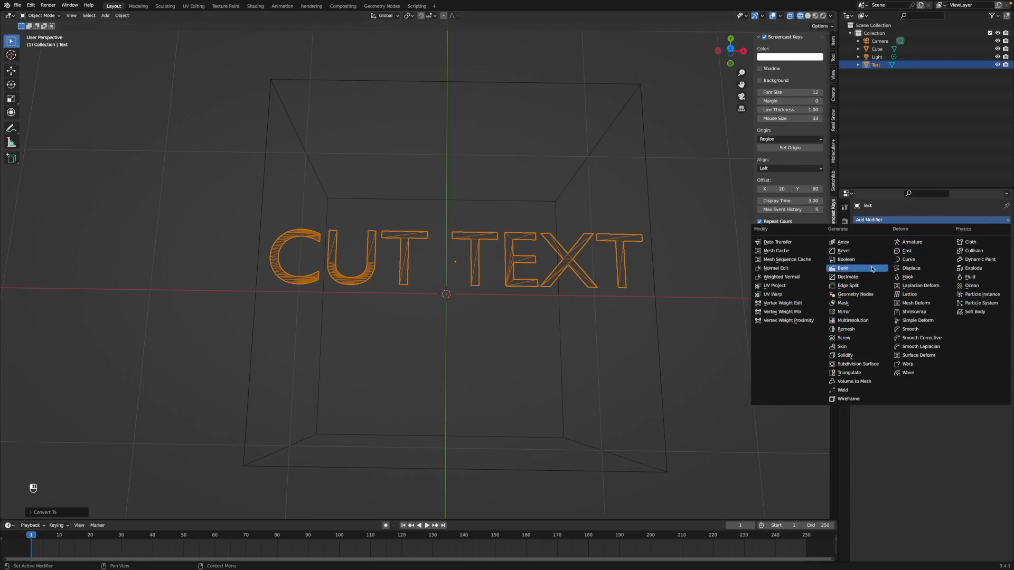
left_click(847, 277)
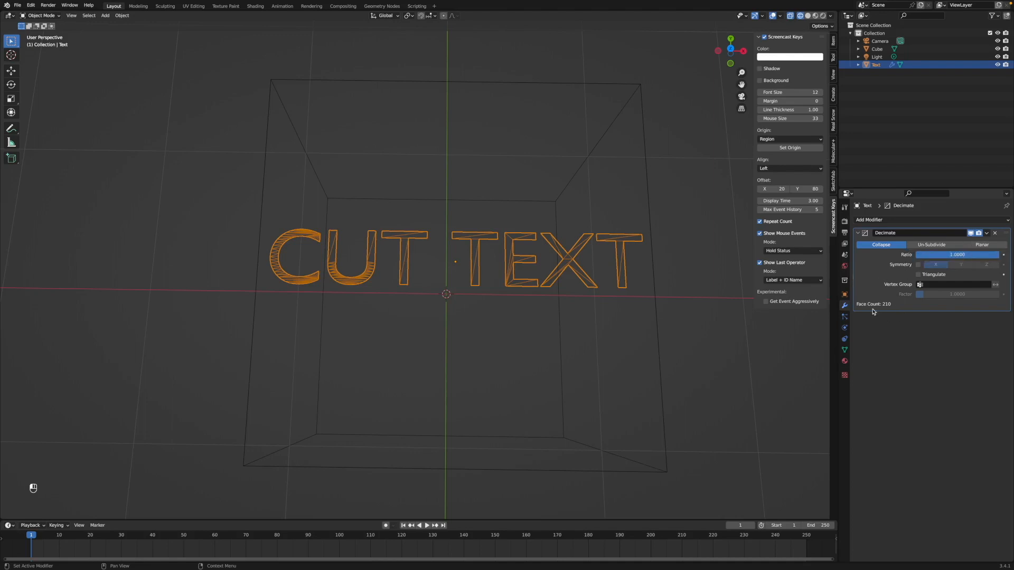
left_click(975, 247)
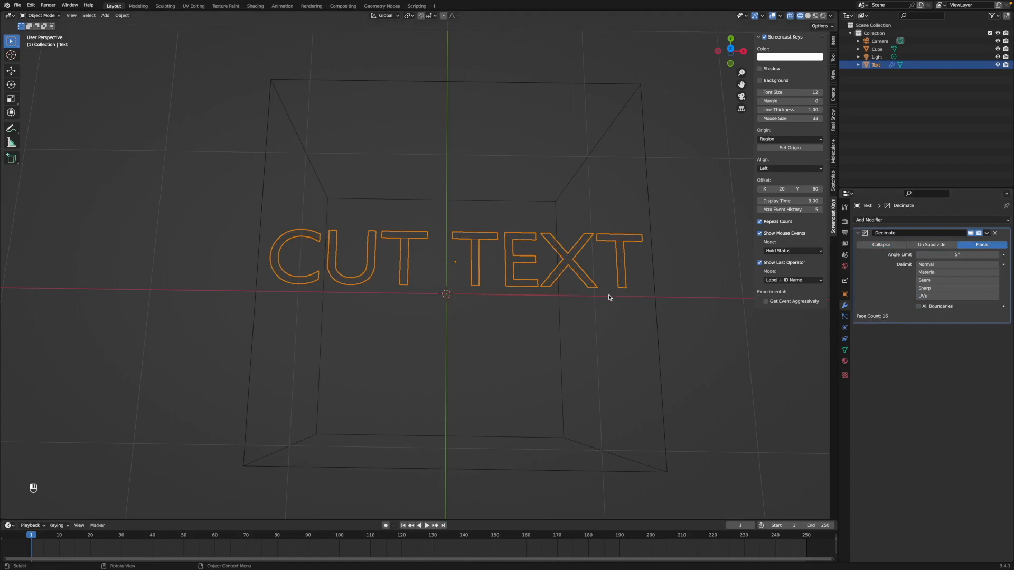
left_click(987, 234)
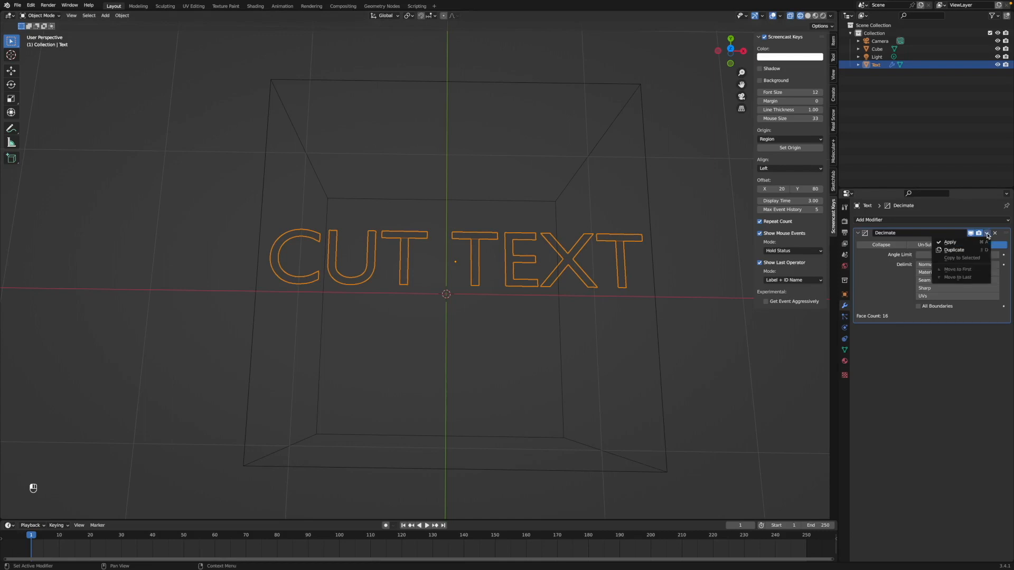
left_click(950, 243)
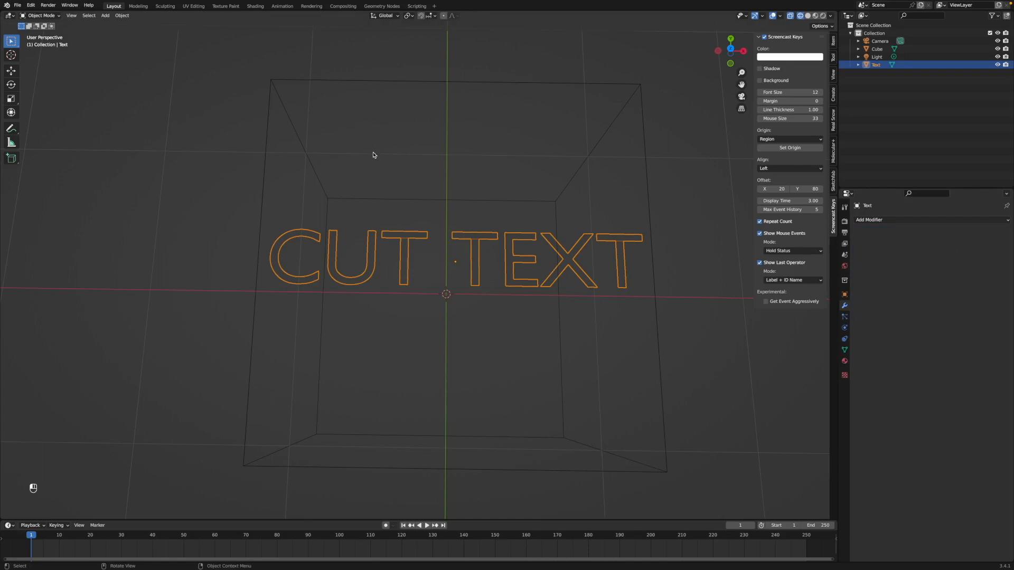
- Select the whole text mesh in Edit Mode and merge its vertices by distance
left_click(53, 16)
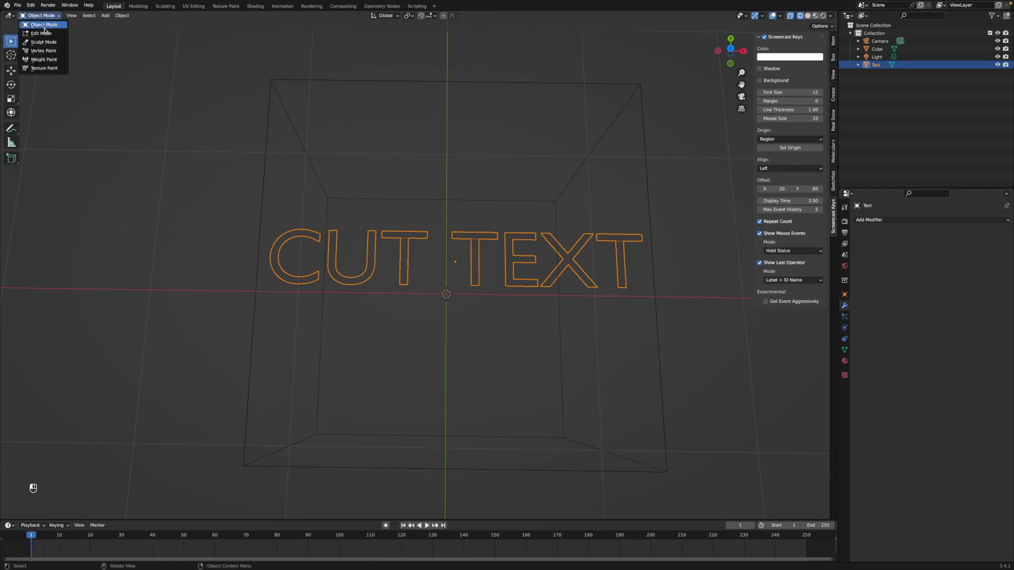
left_click(45, 33)
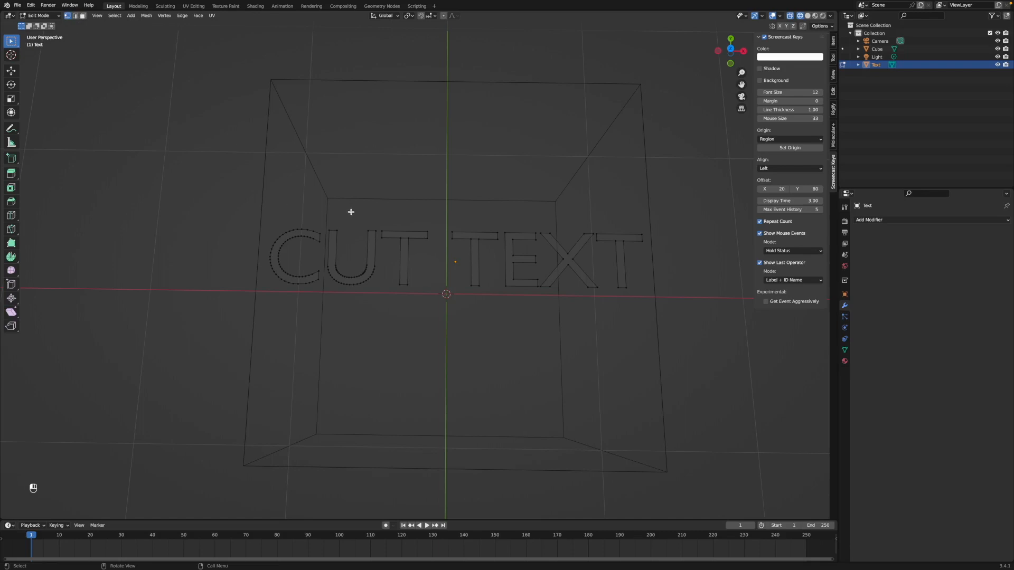
key("a")
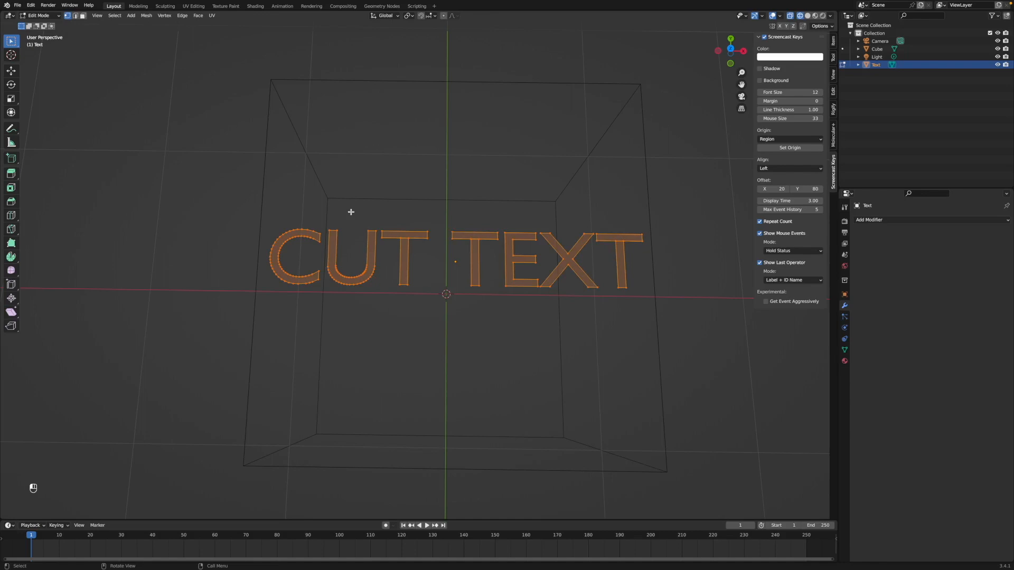
left_click(147, 16)
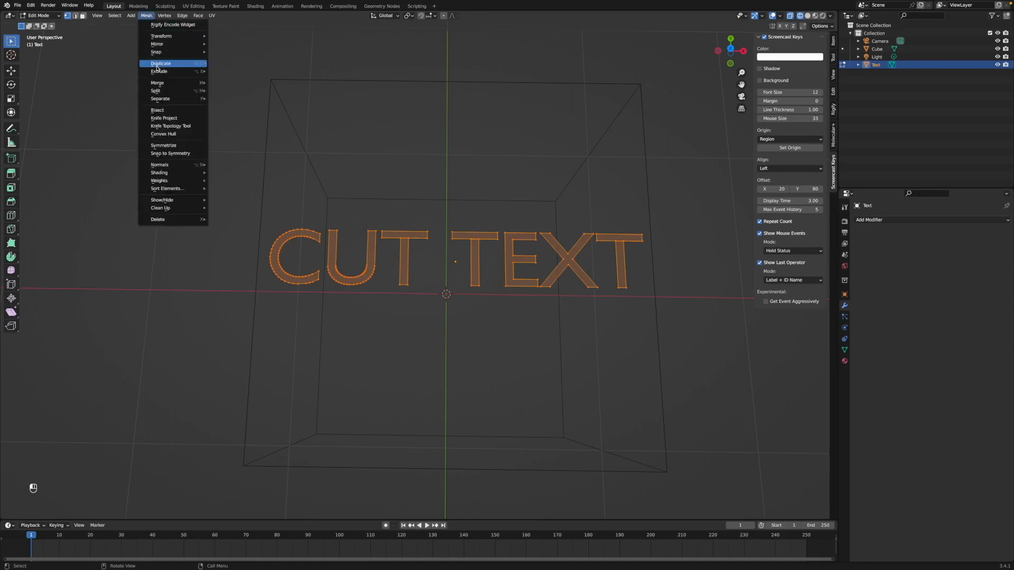
mouse_move(174, 83)
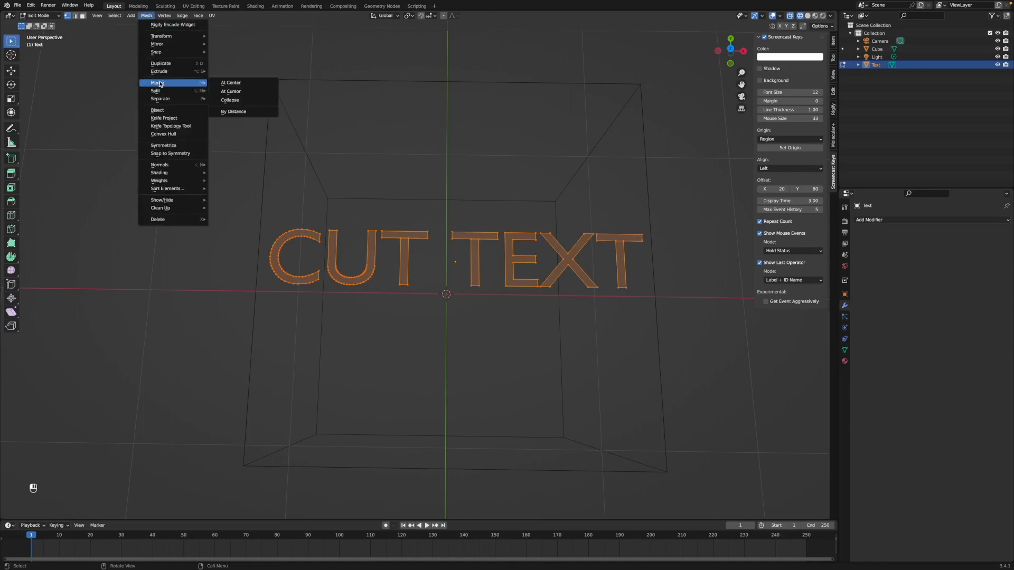
left_click(229, 112)
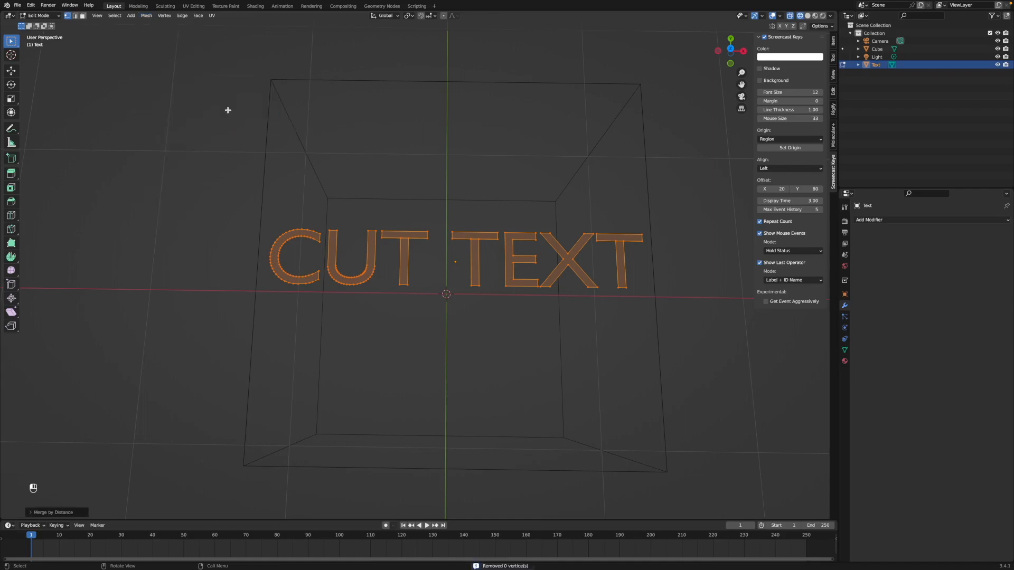
- Set the merge distance to 0.01 m and return the text mesh to Object Mode
left_click(30, 512)
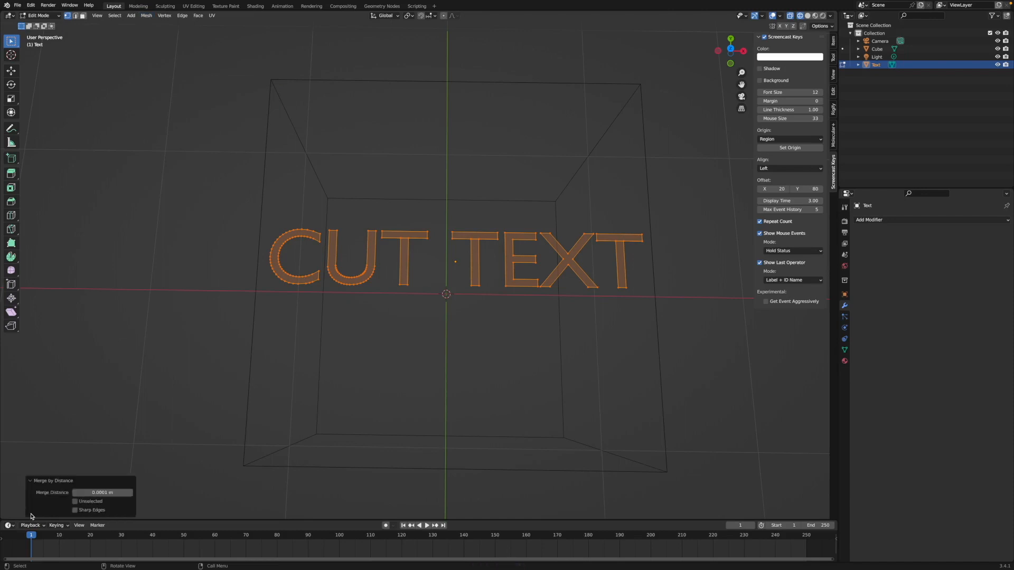
left_click(94, 493)
type("0.01")
key("Return")
left_click(36, 19)
left_click(38, 16)
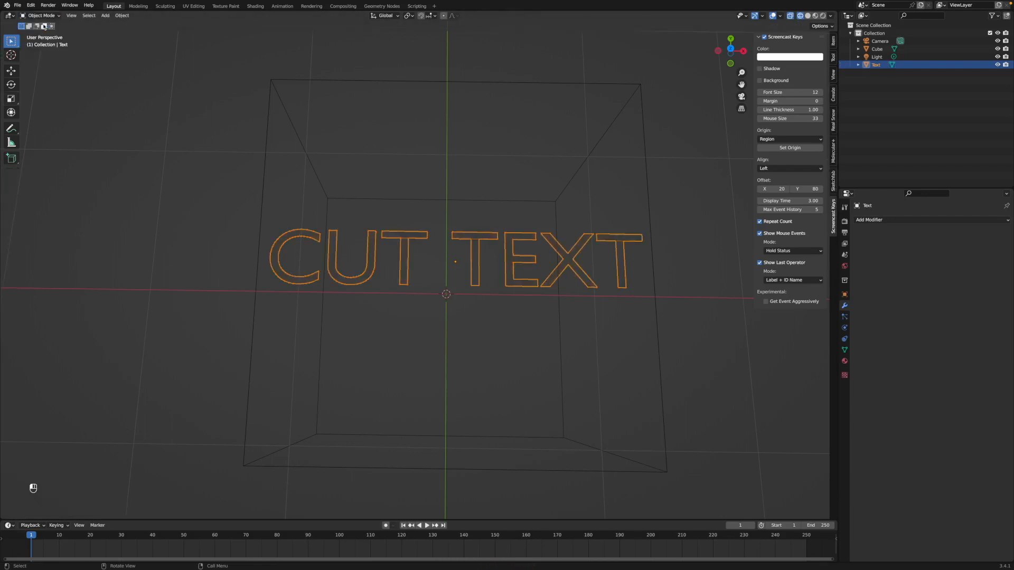
- Add a Solidify modifier to the text mesh and set its thickness to 0.2 m
middle_click_drag(470, 331, 470, 290)
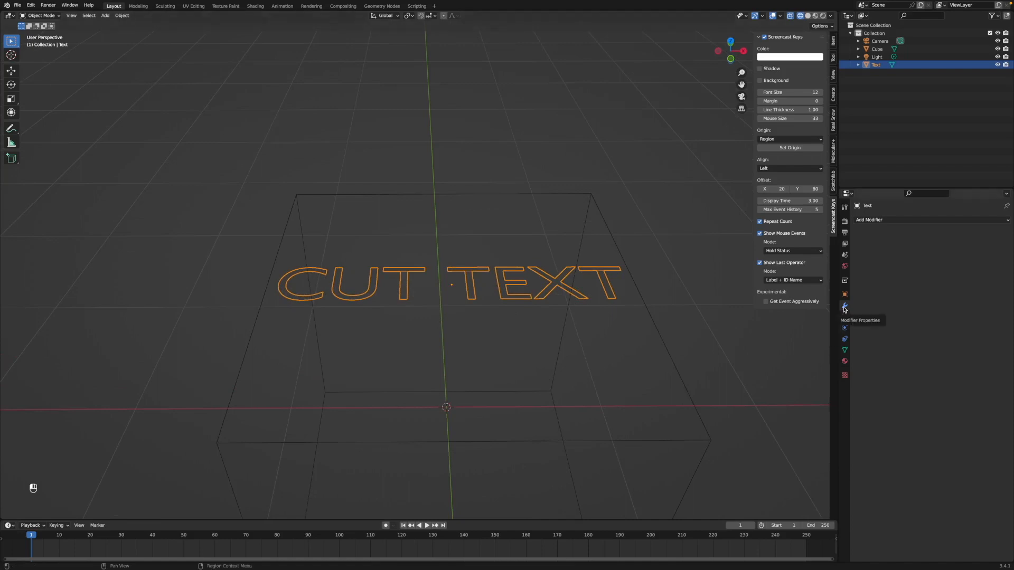
left_click(1008, 221)
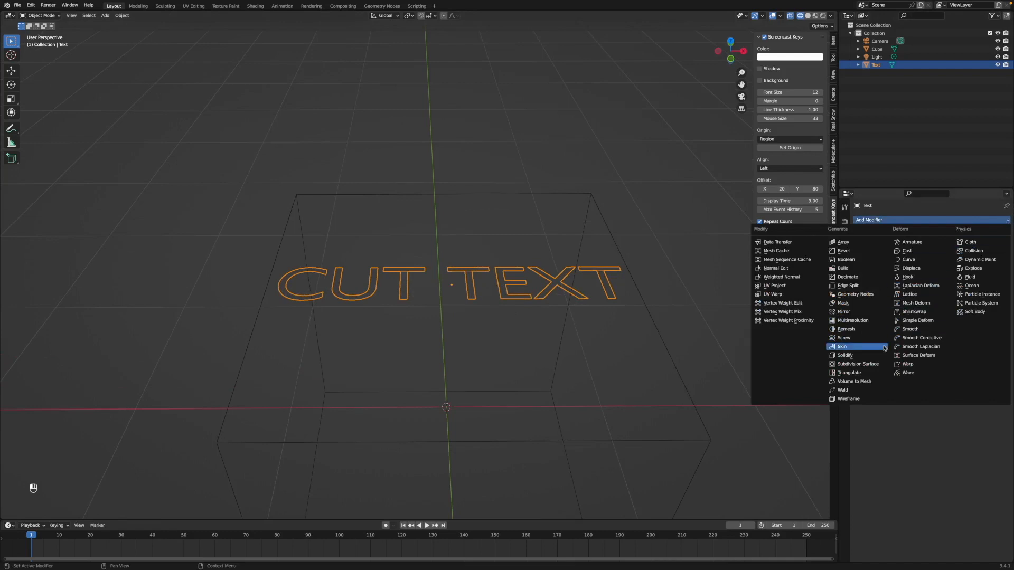
left_click(847, 355)
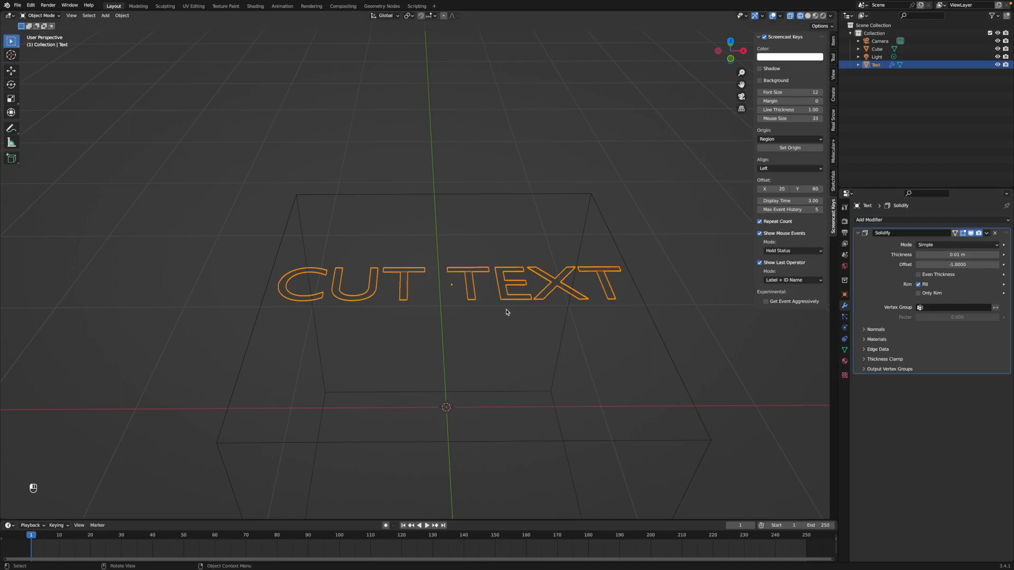
left_click(935, 254)
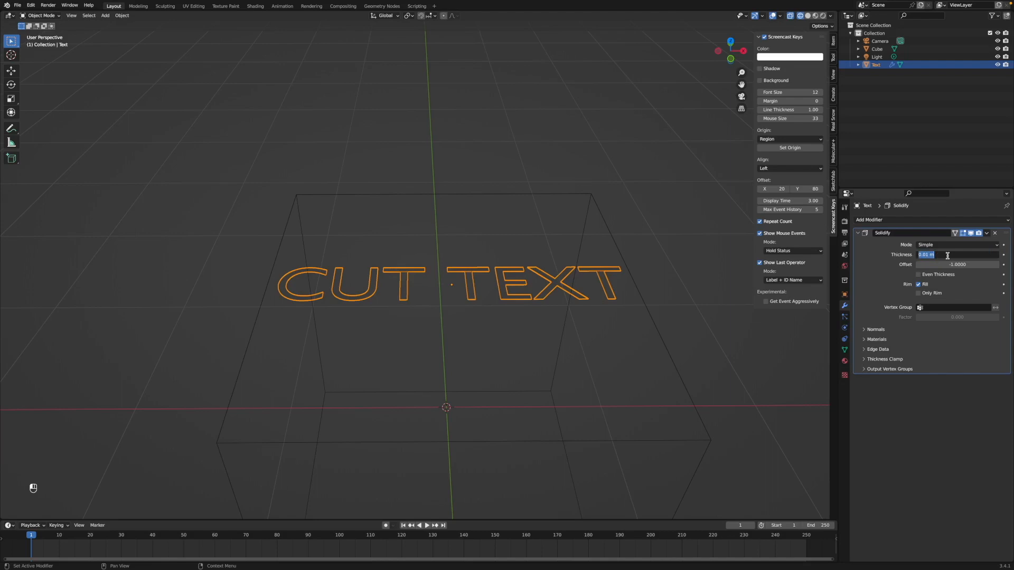
type("0.2")
key("Return")
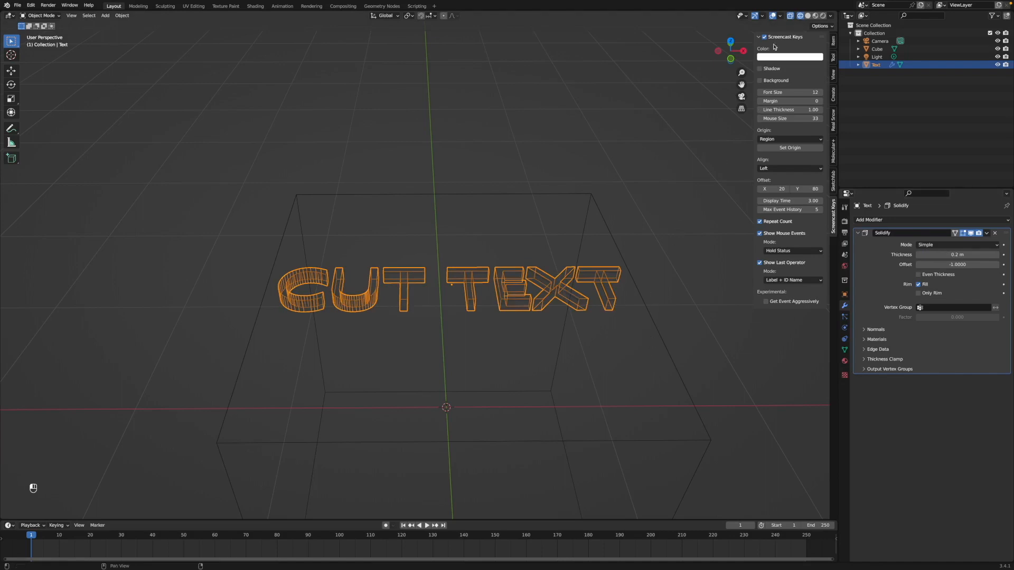
- Switch the viewport to solid shading and raise the text along Z by about 0.013 m, slightly above the cube's top face
left_click(808, 15)
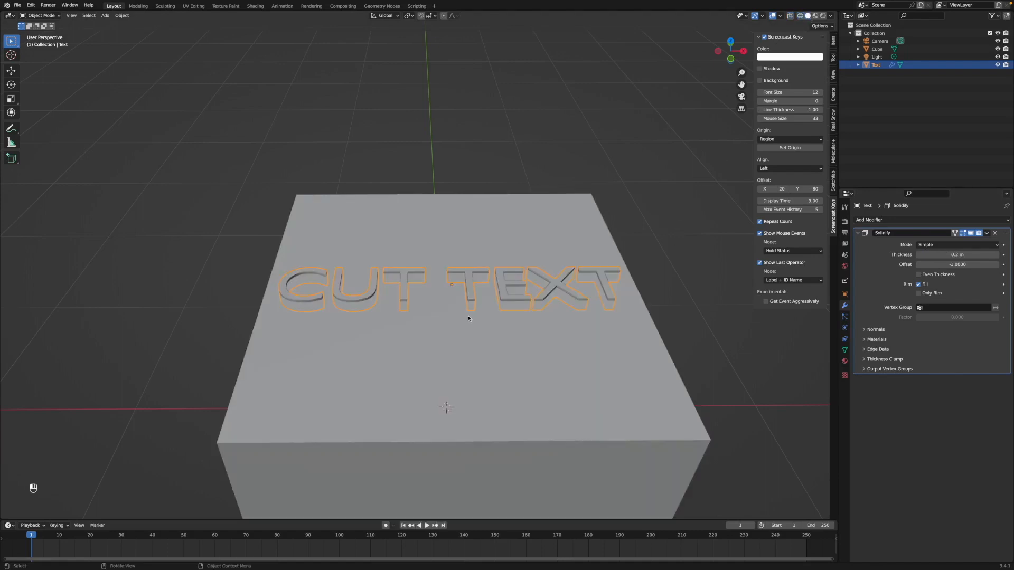
middle_click_drag(467, 317, 470, 290)
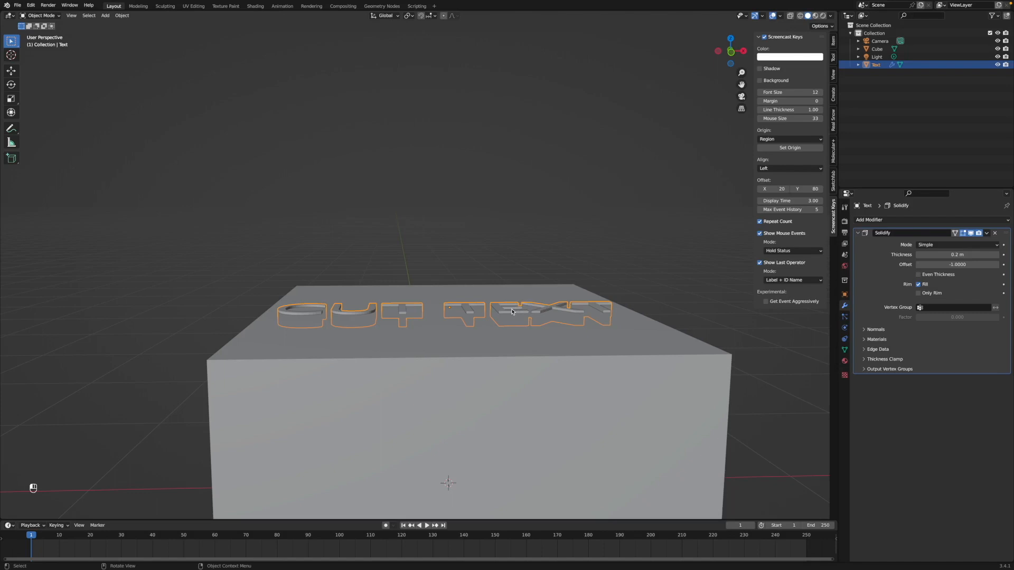
key("g")
key("z")
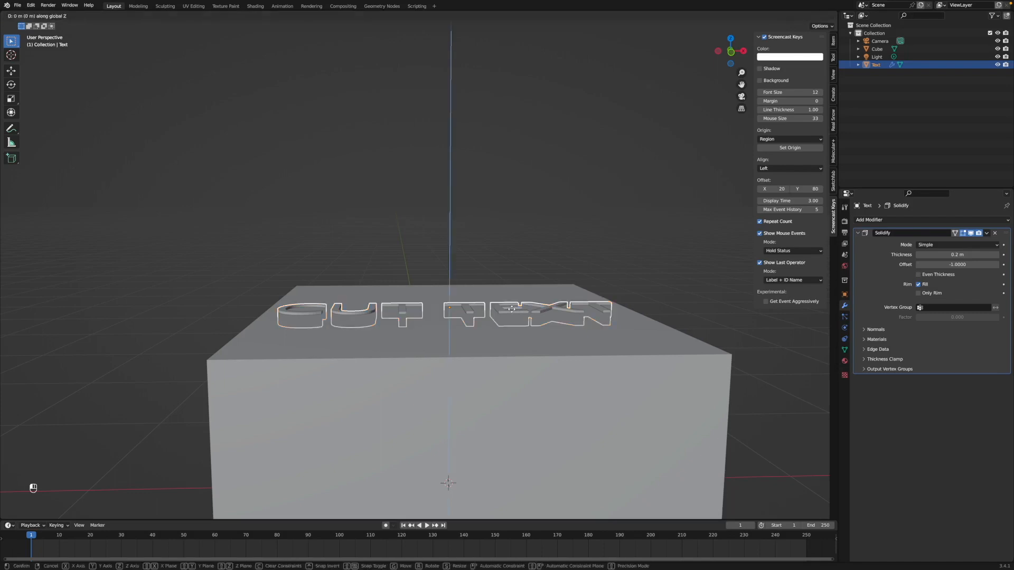
left_click(512, 307)
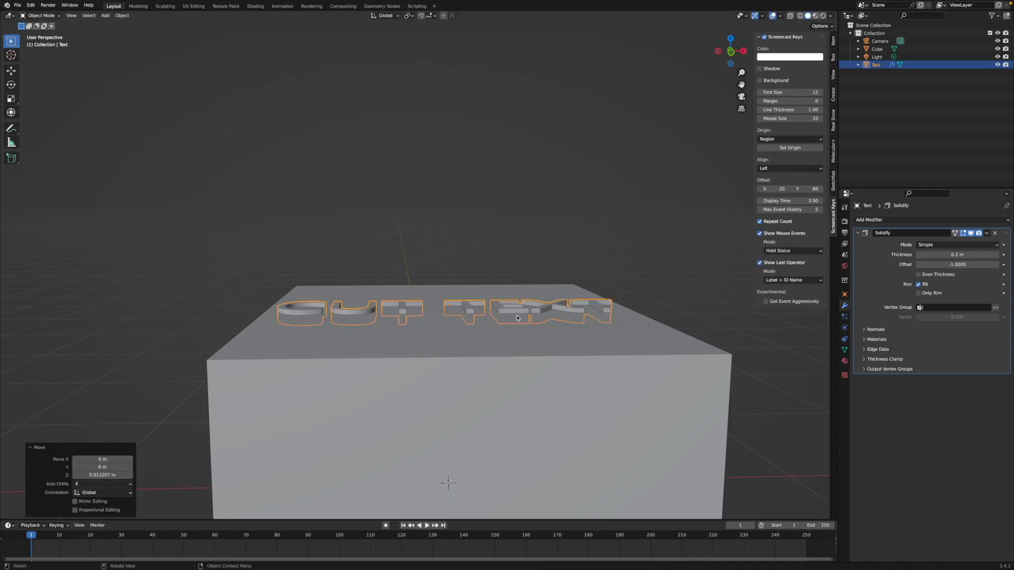
- Shade the text mesh smooth and enable Auto Smooth for its normals
mouse_move(520, 322)
middle_mouse_down()
mouse_move(511, 360)
mouse_move(511, 340)
middle_mouse_up()
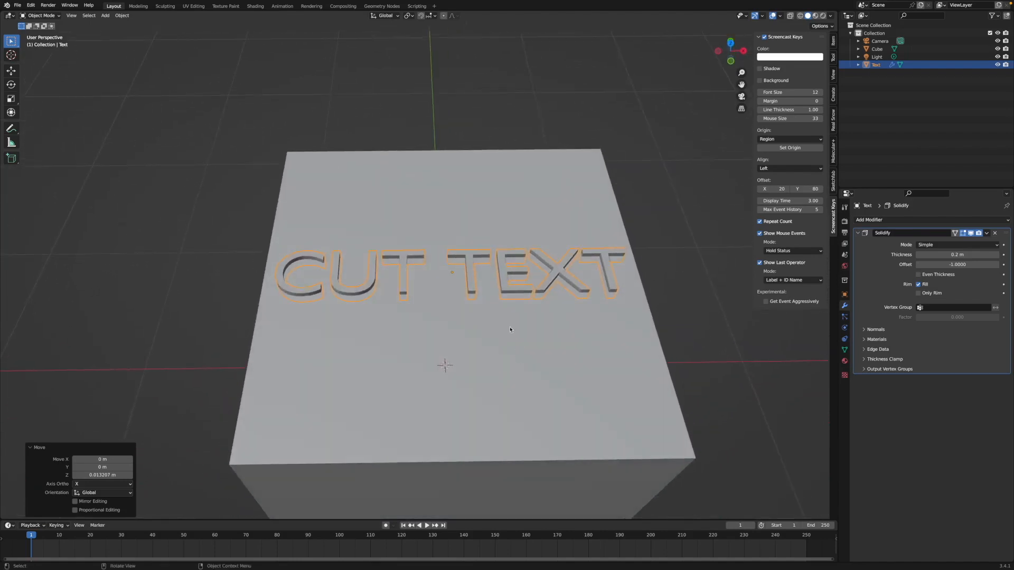
scroll(508, 325, "up", 5)
scroll(314, 327, "up", 3)
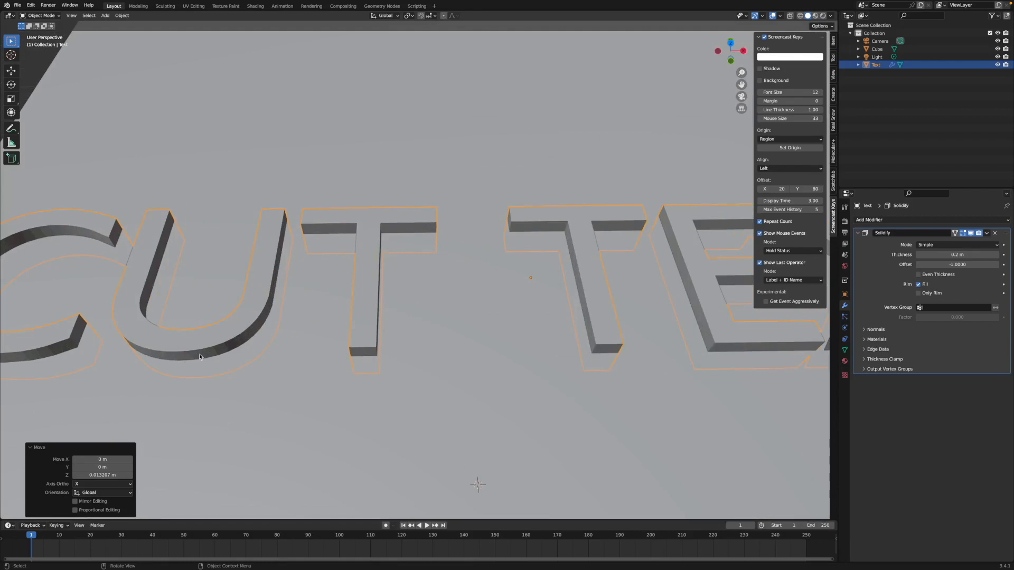
scroll(358, 351, "down", 2)
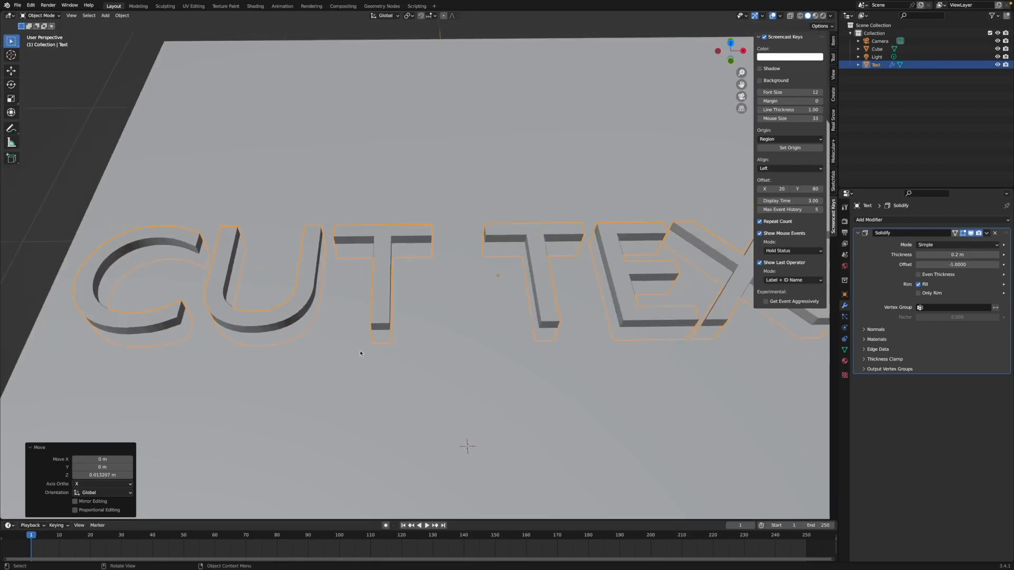
scroll(480, 306, "down", 3)
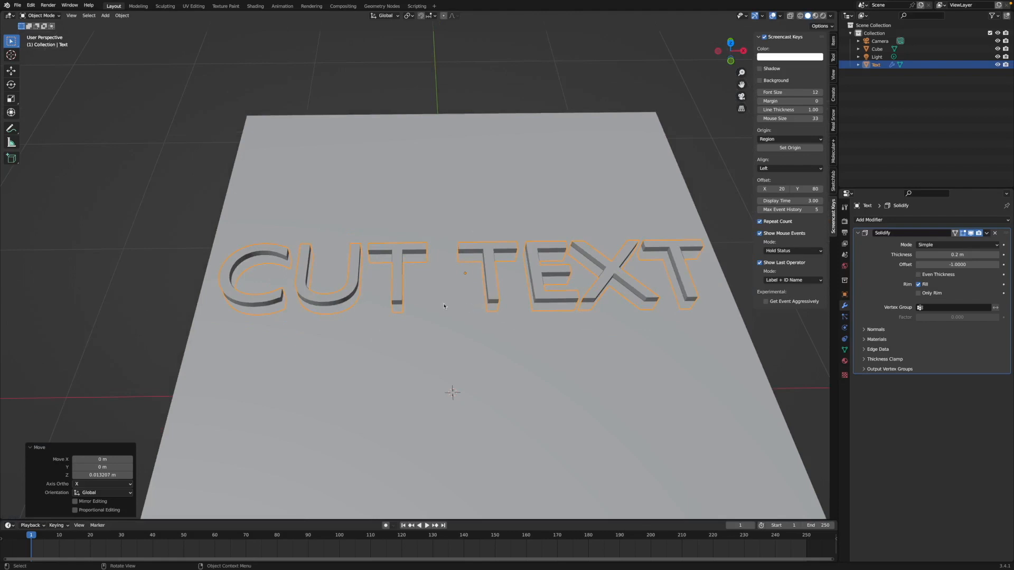
left_click(122, 15)
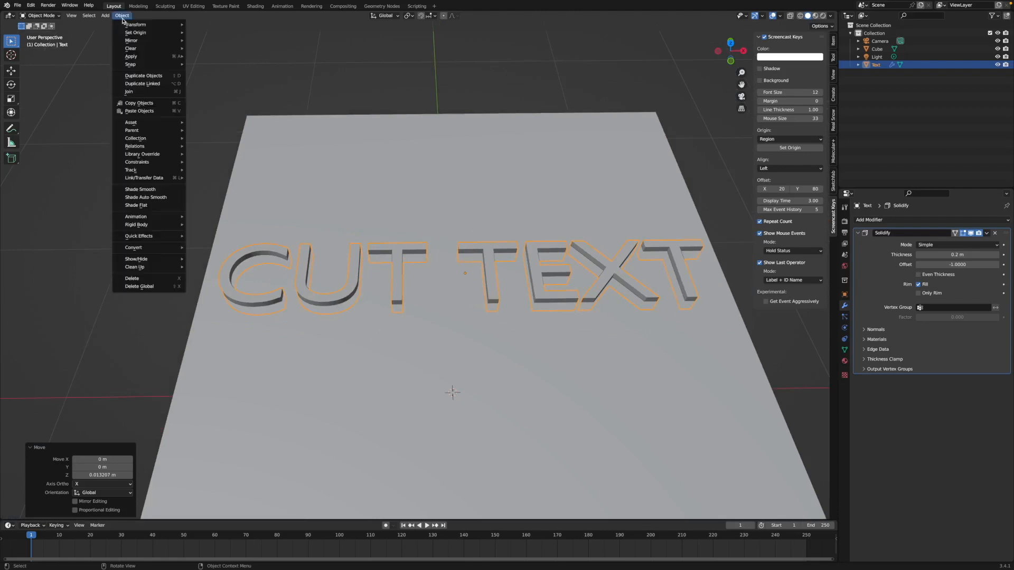
left_click(144, 189)
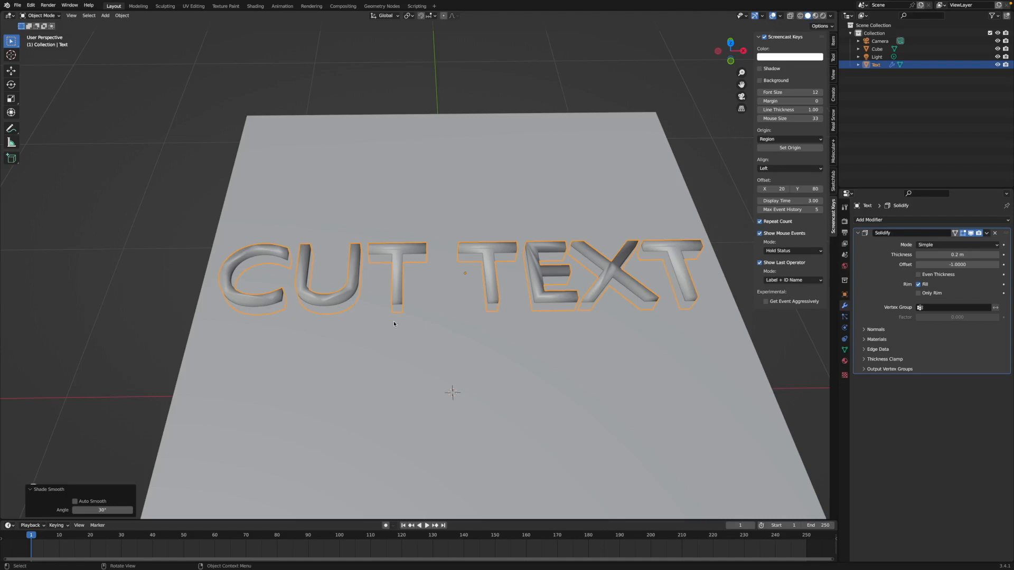
left_click(845, 350)
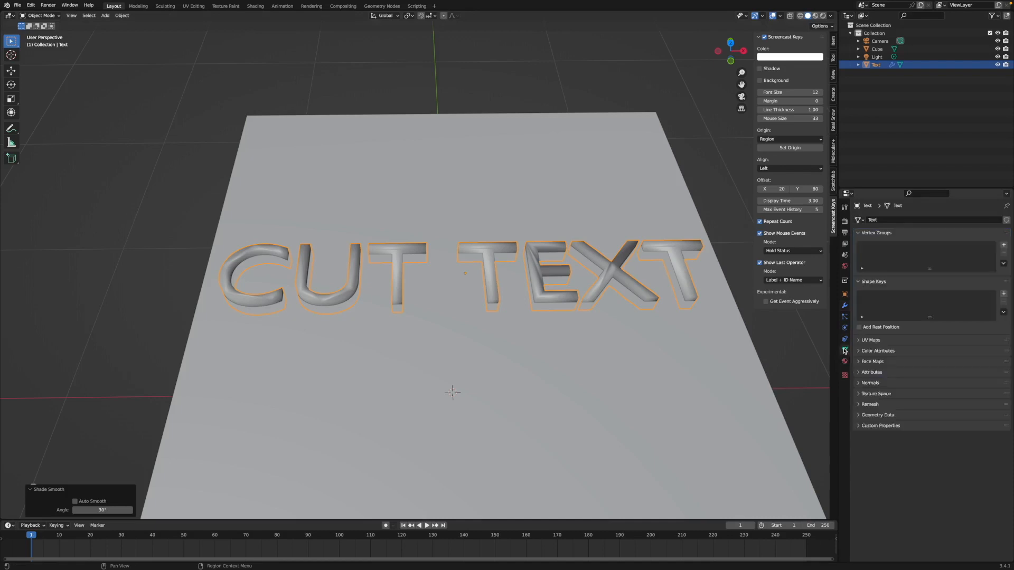
left_click(858, 384)
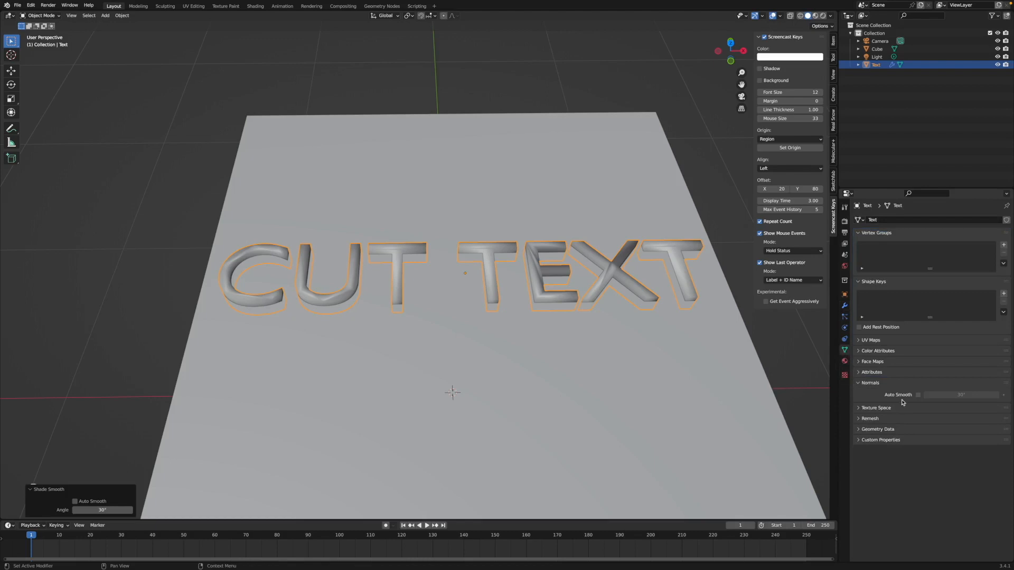
left_click(918, 395)
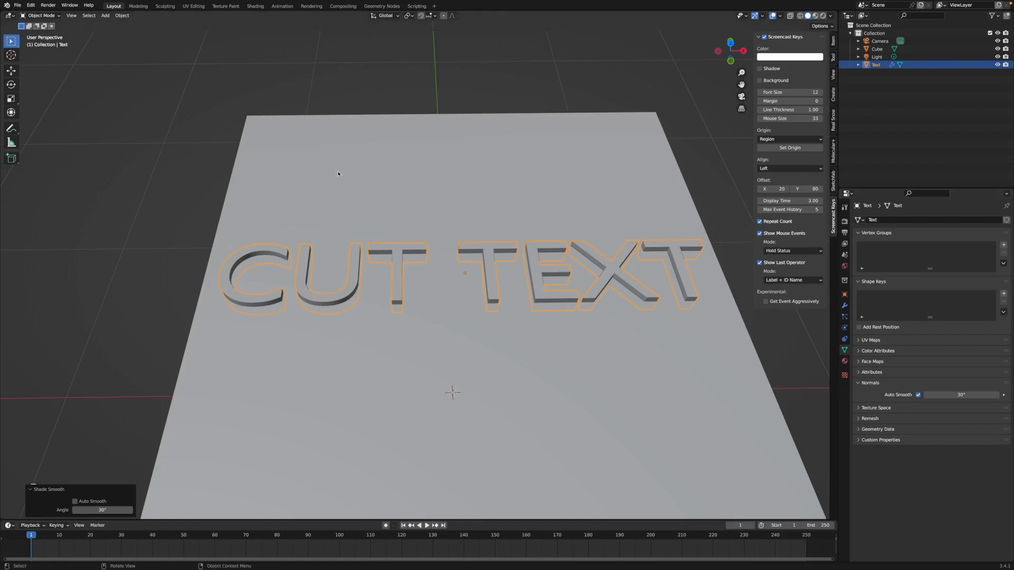
- Shade the cube smooth and enable Auto Smooth for its normals
left_click(312, 159)
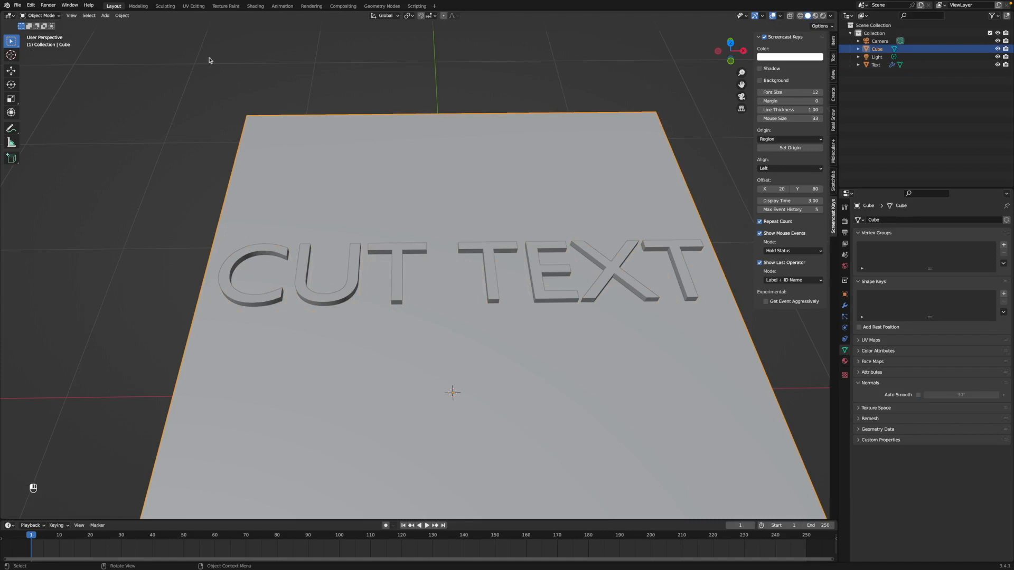
left_click(123, 16)
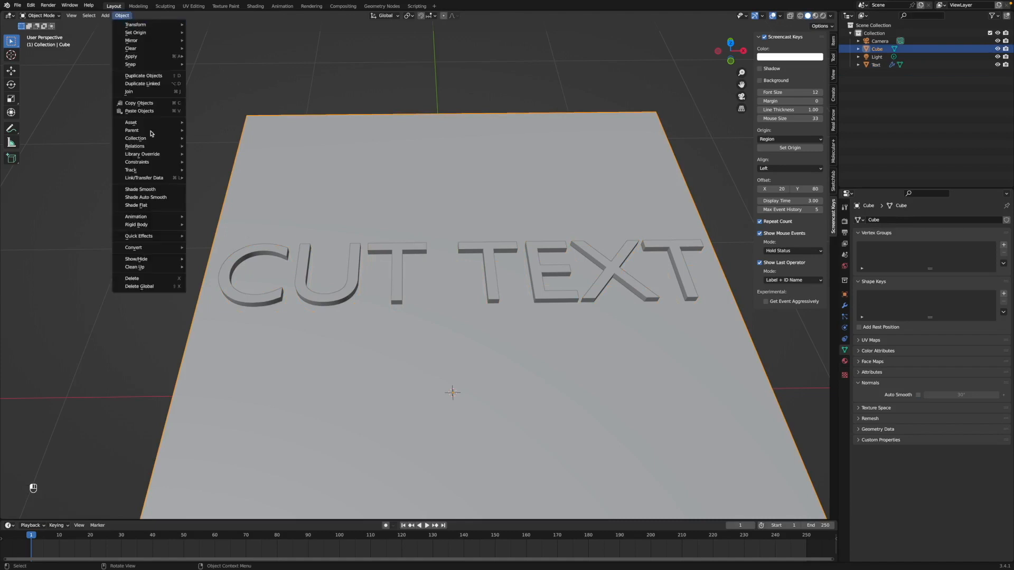
left_click(143, 190)
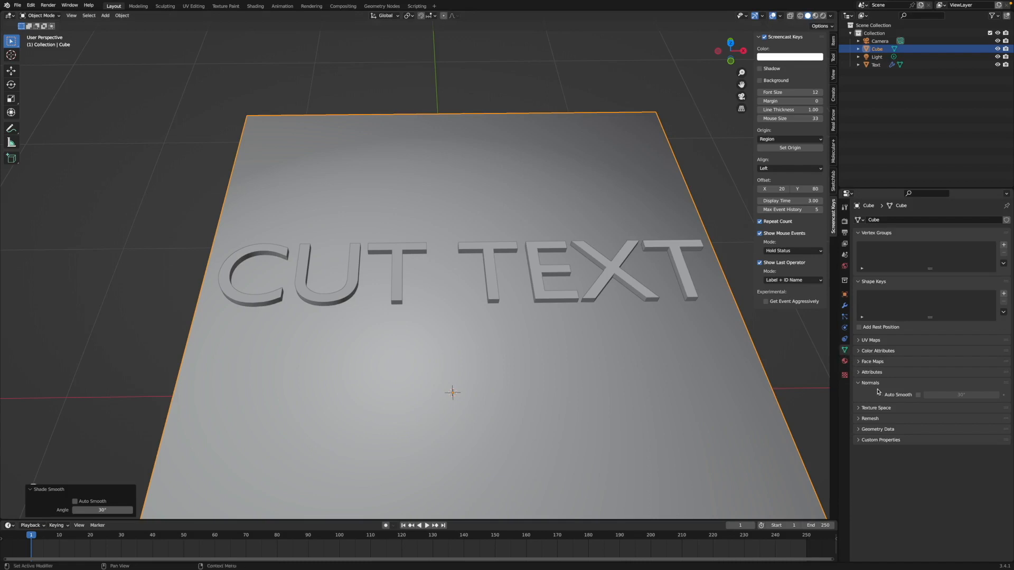
left_click(918, 395)
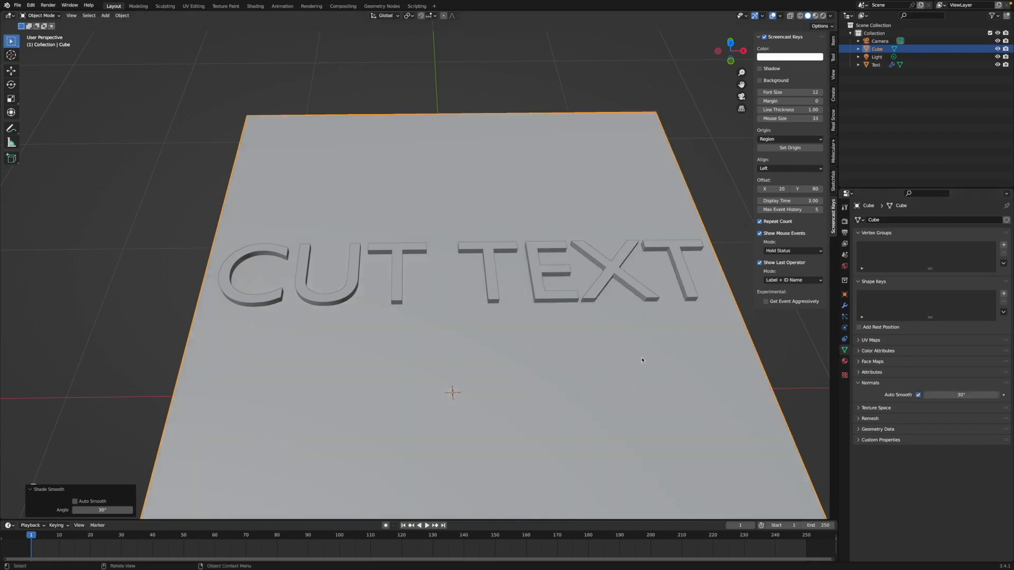
- Add a Boolean modifier to the cube
middle_click_drag(516, 343, 516, 332)
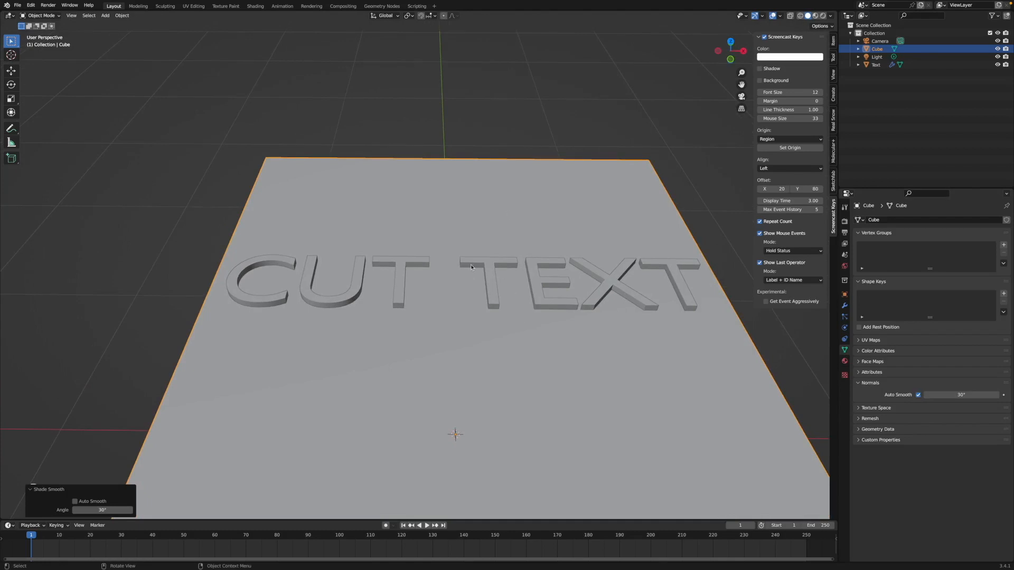
left_click(483, 187)
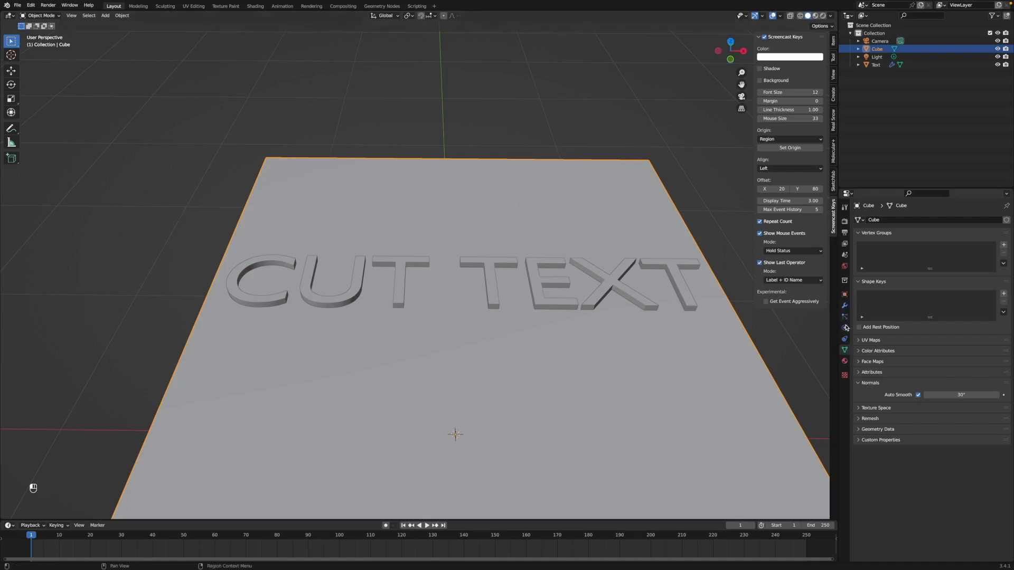
left_click(845, 306)
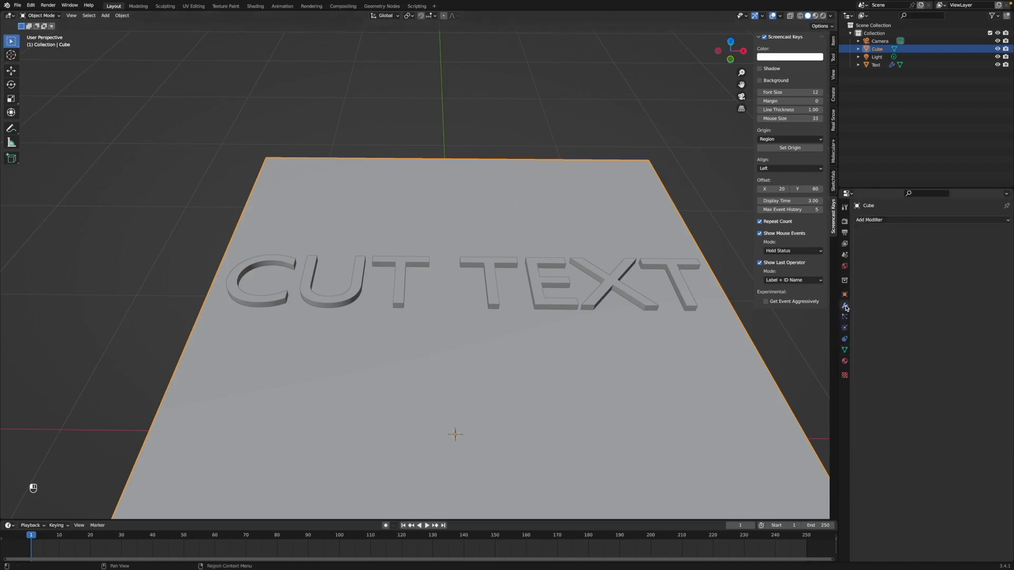
left_click(1006, 222)
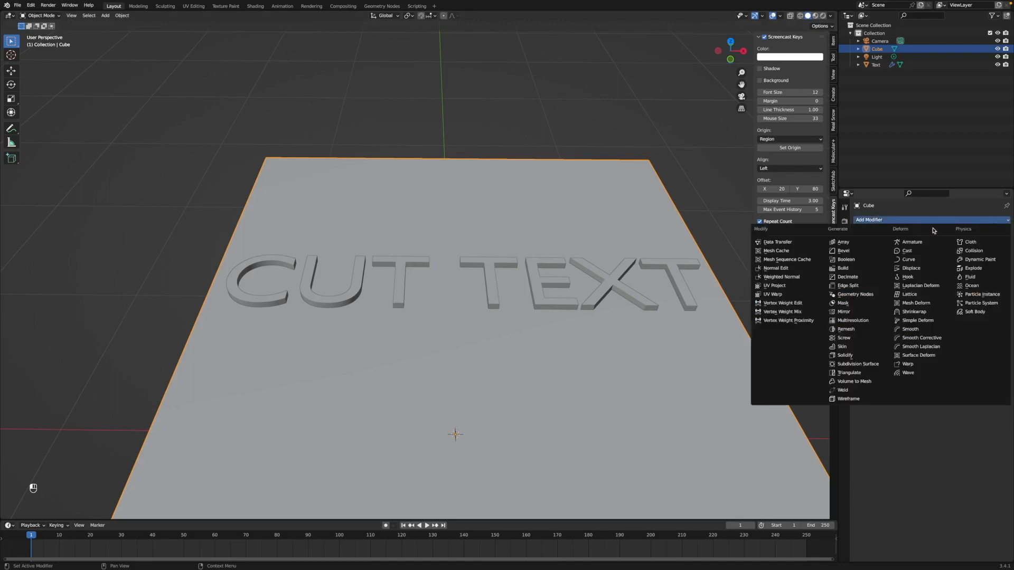
left_click(846, 259)
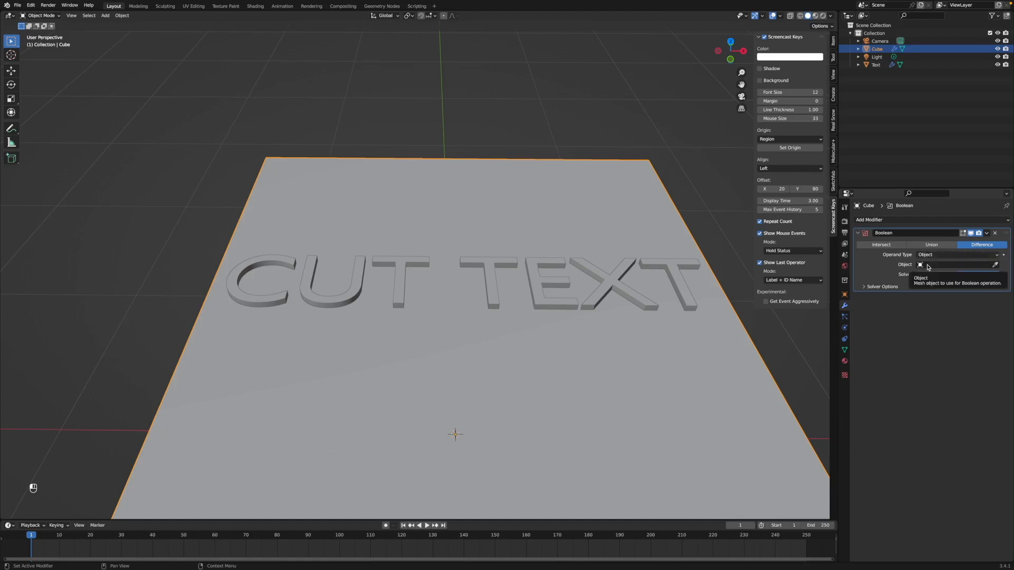
- Set the text mesh as the object that the cube's Boolean modifier subtracts
left_click(928, 267)
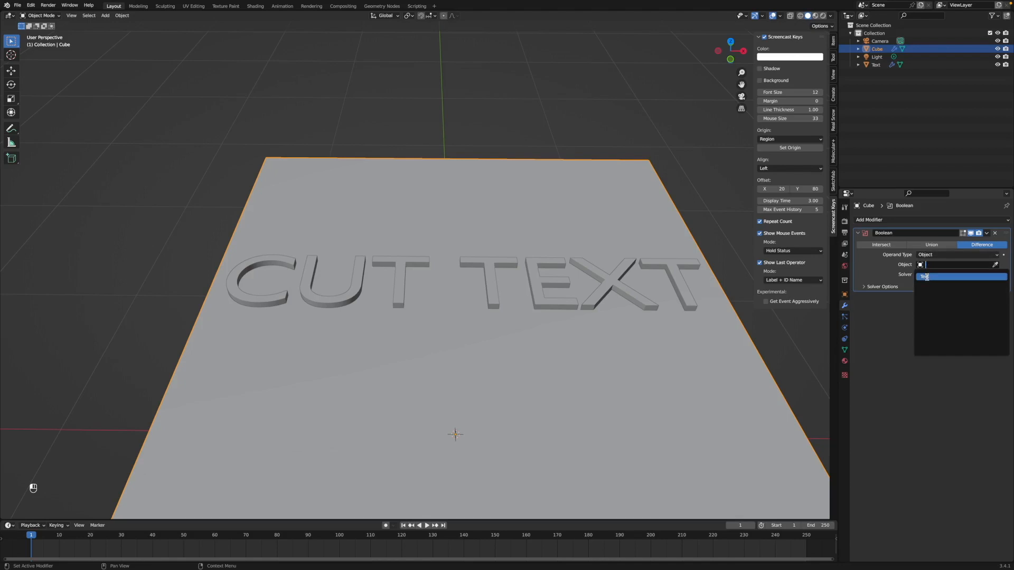
left_click(927, 277)
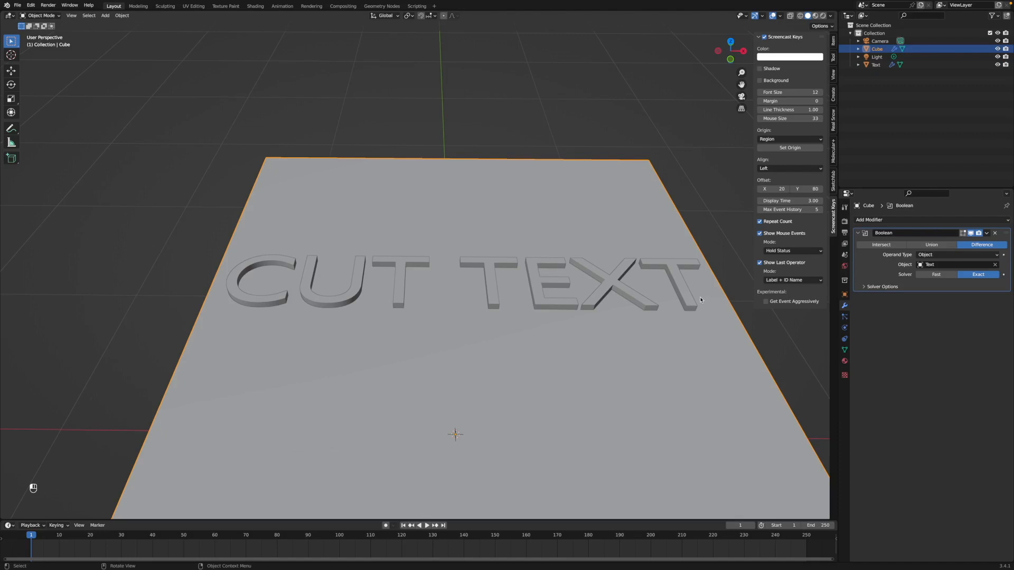
- Temporarily hide the text object to inspect the lettering cut into the cube, and unhide it
left_click(677, 283)
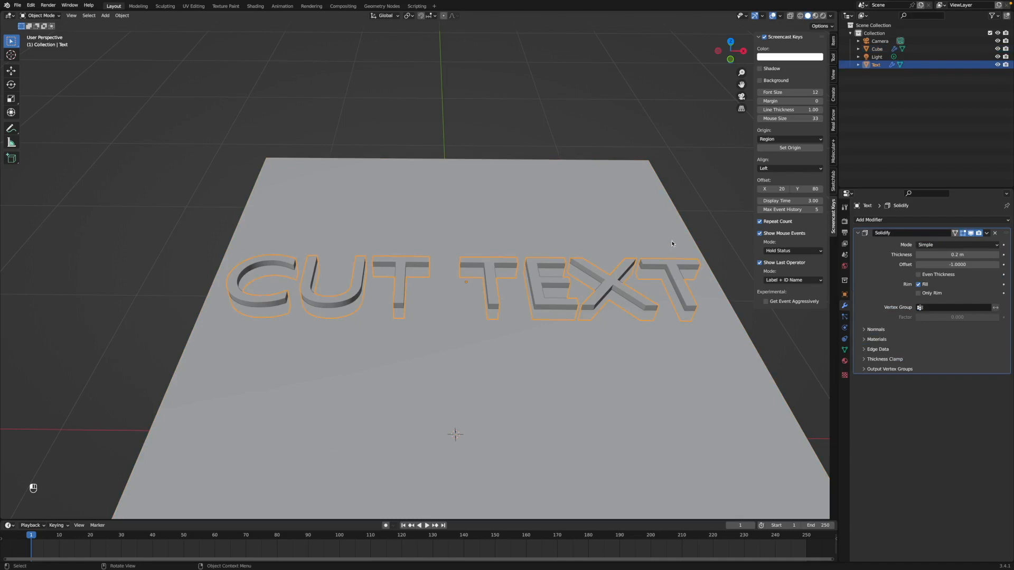
key("h")
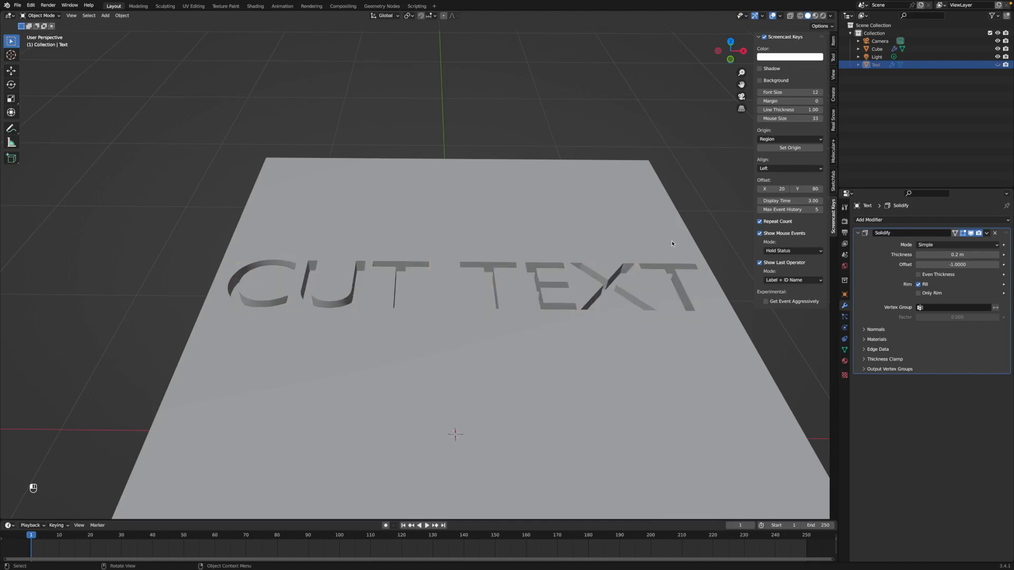
mouse_move(559, 338)
middle_mouse_down()
mouse_move(583, 323)
mouse_move(564, 341)
middle_mouse_up()
mouse_move(563, 347)
middle_mouse_down()
mouse_move(560, 338)
mouse_move(580, 334)
mouse_move(560, 349)
middle_mouse_up()
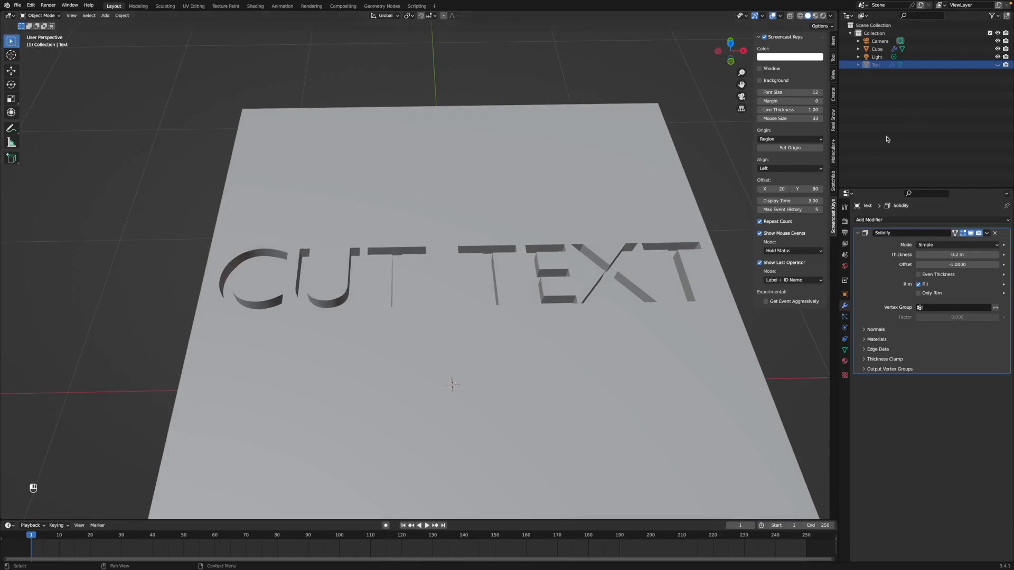
left_click(998, 65)
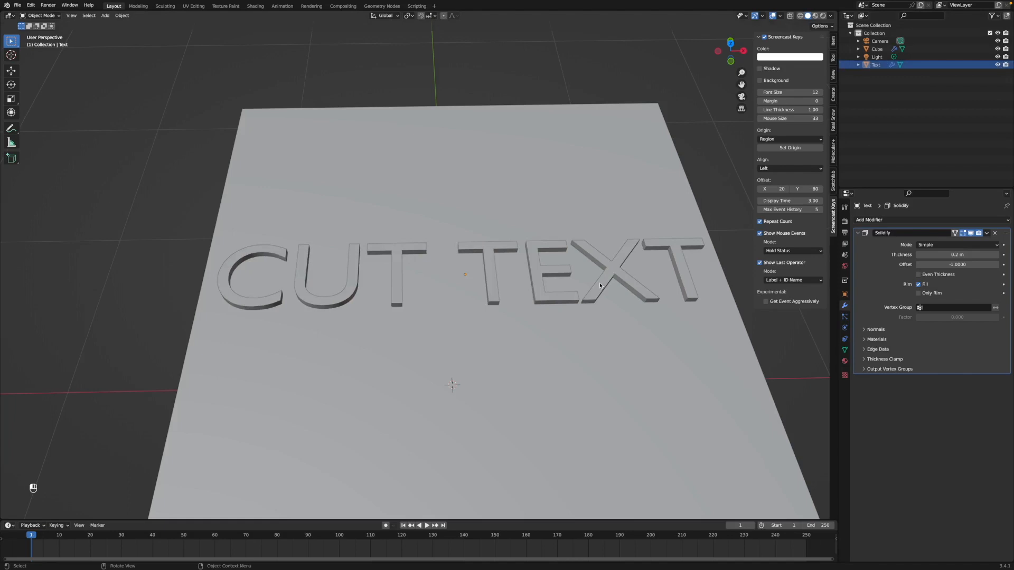
- Apply the Boolean modifier on the cube
left_click(987, 233)
left_click(654, 146)
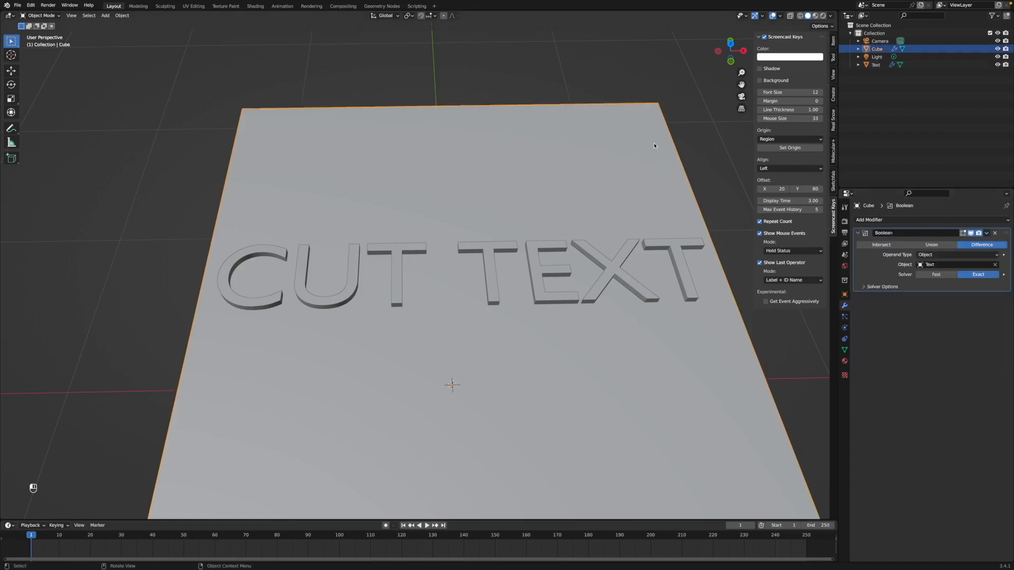
left_click(986, 233)
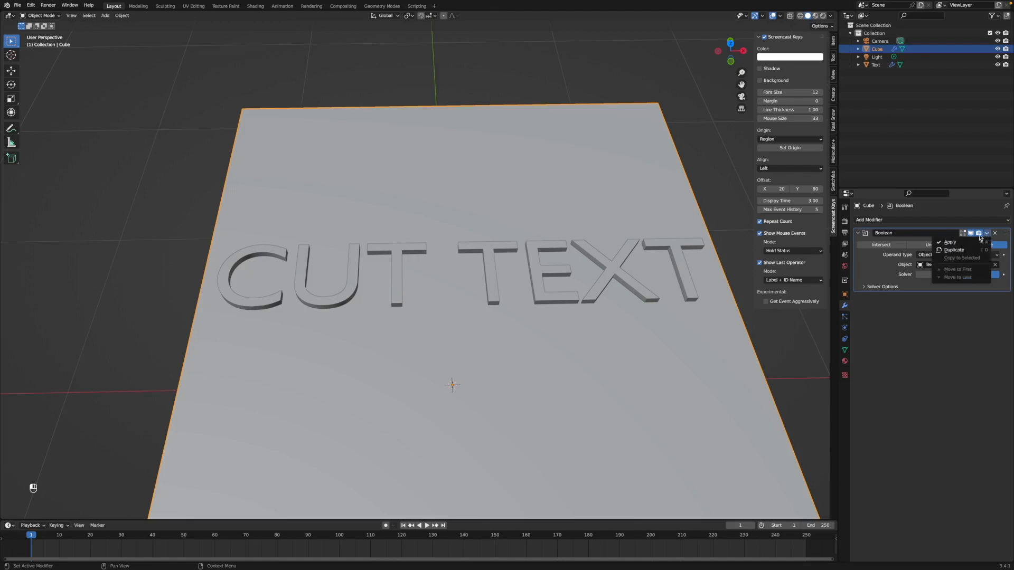
left_click(953, 244)
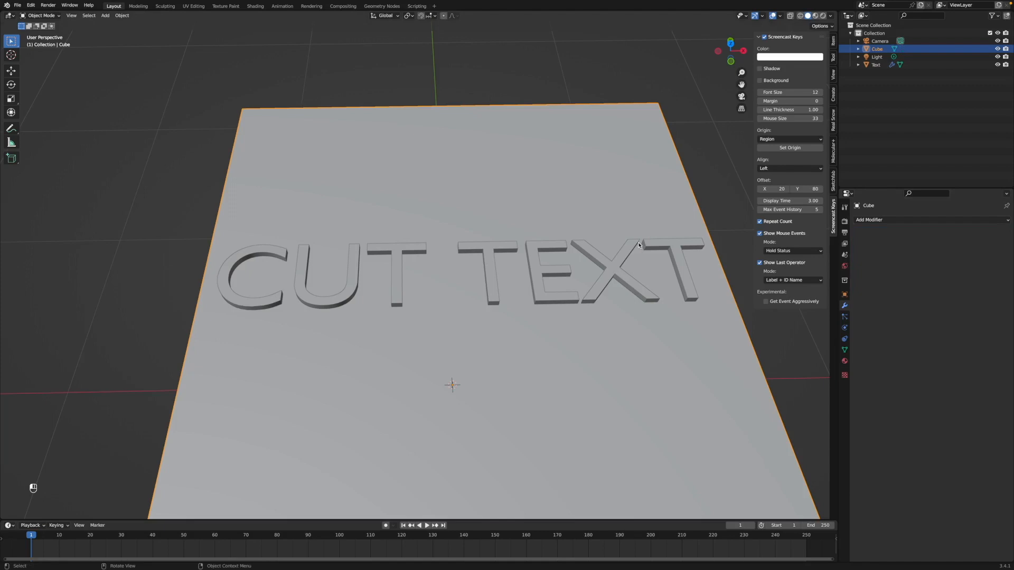
- Move the text about -0.498 m along X to check the cut beneath it, and undo the move
left_click(625, 256)
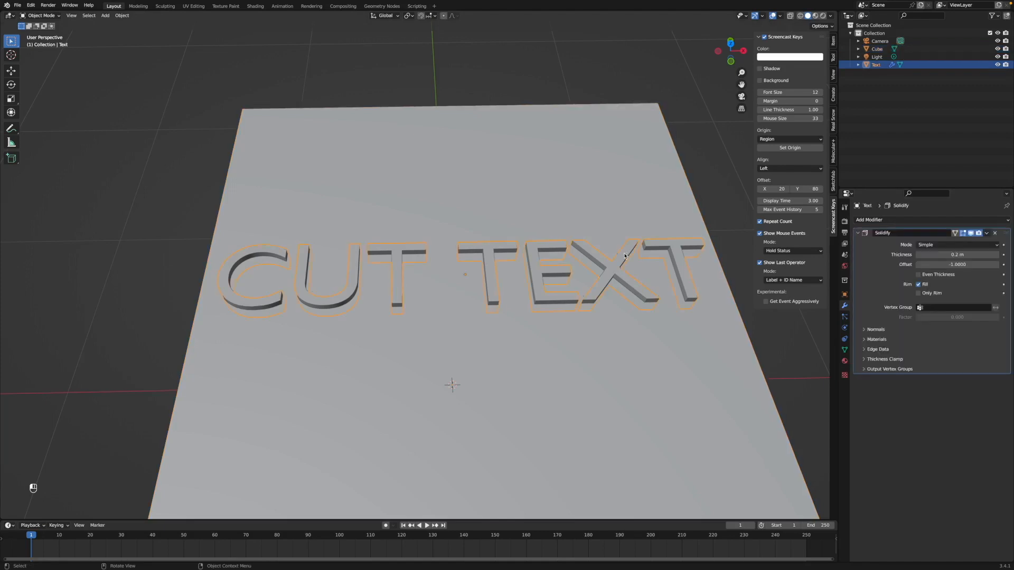
key("g")
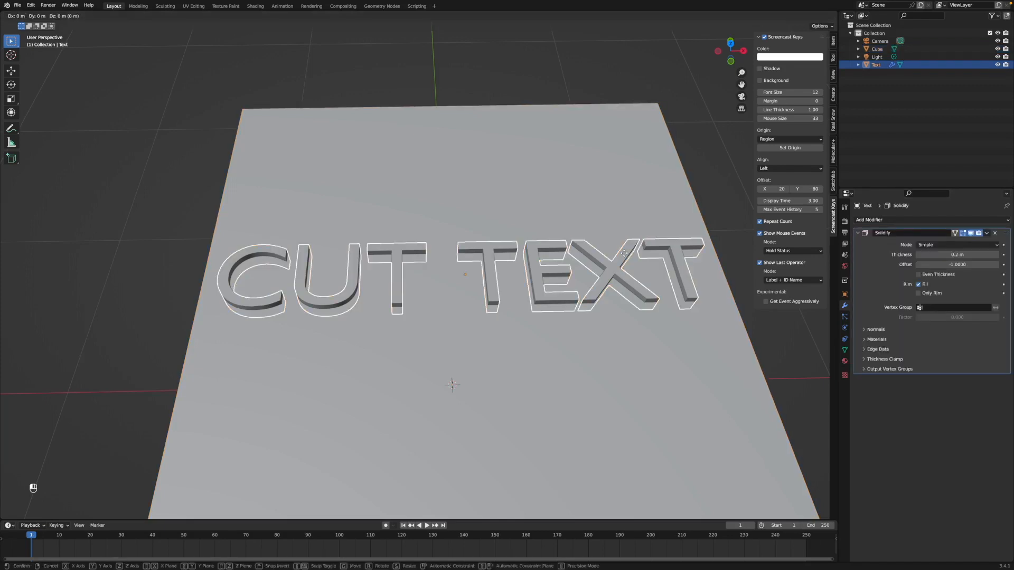
key("x")
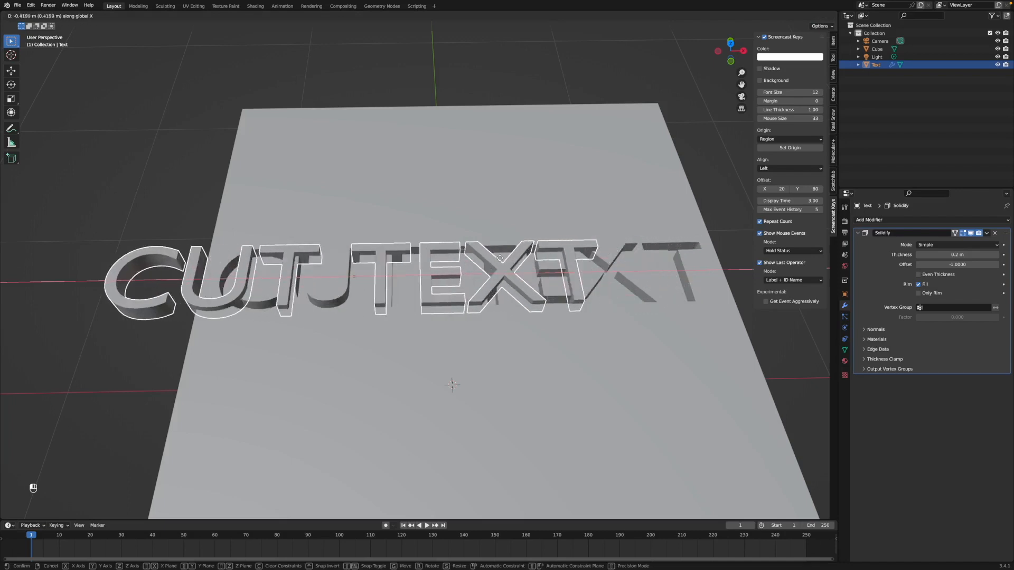
left_click(492, 259)
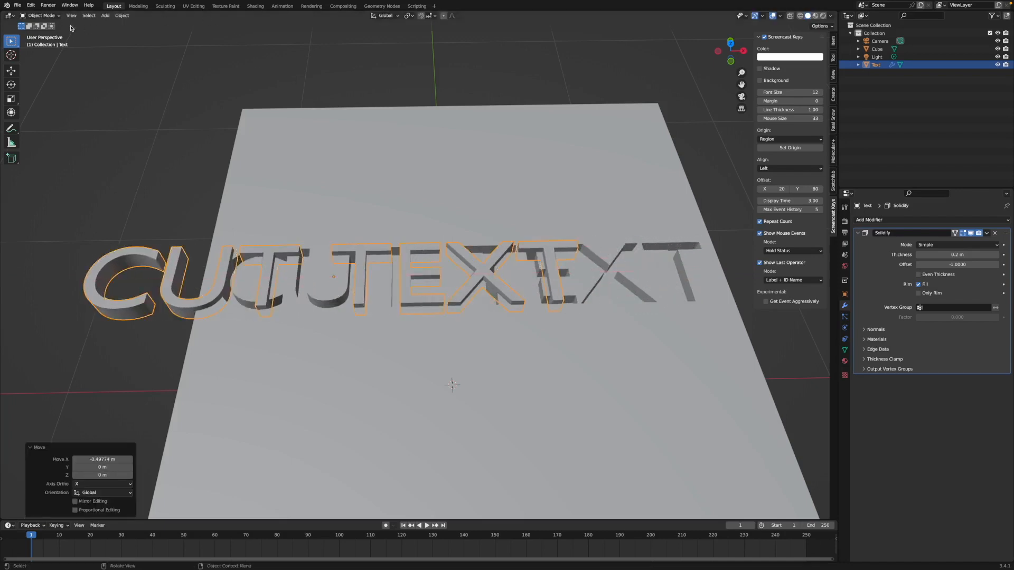
left_click(31, 4)
left_click(39, 17)
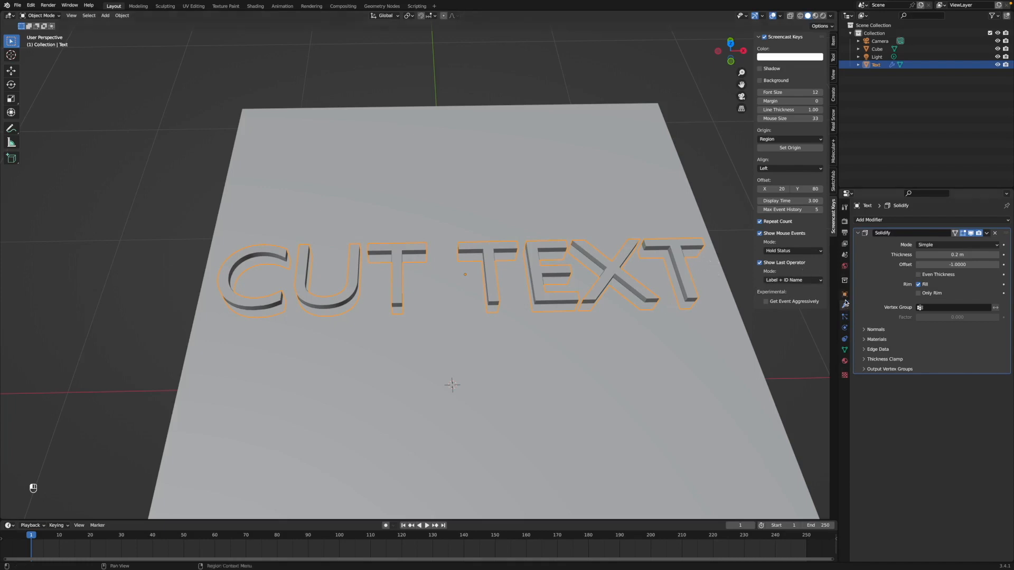
- Apply the text's Solidify modifier and delete the text object, leaving only the cut cube to inspect
left_click(987, 233)
left_click(950, 242)
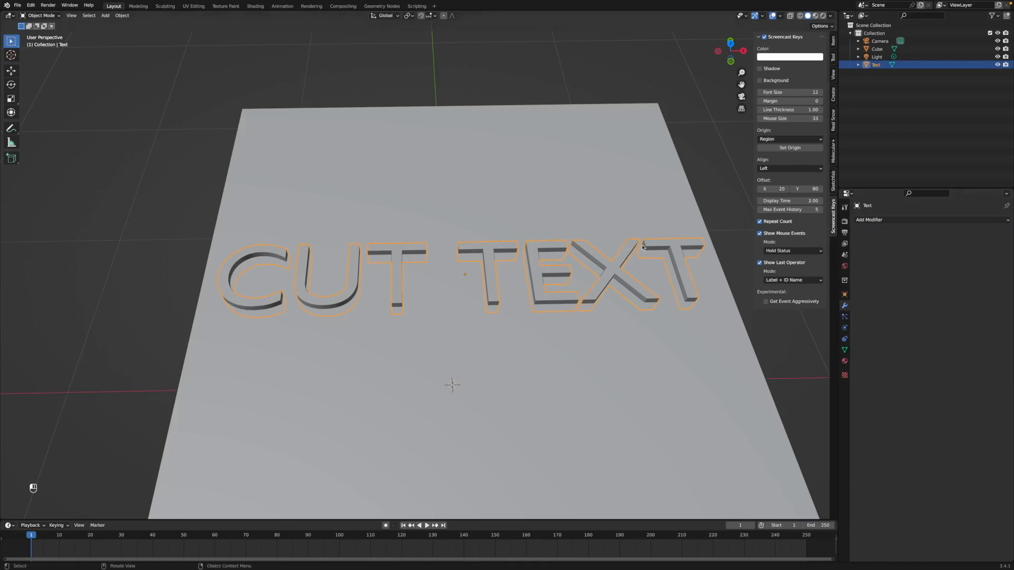
right_click(588, 254)
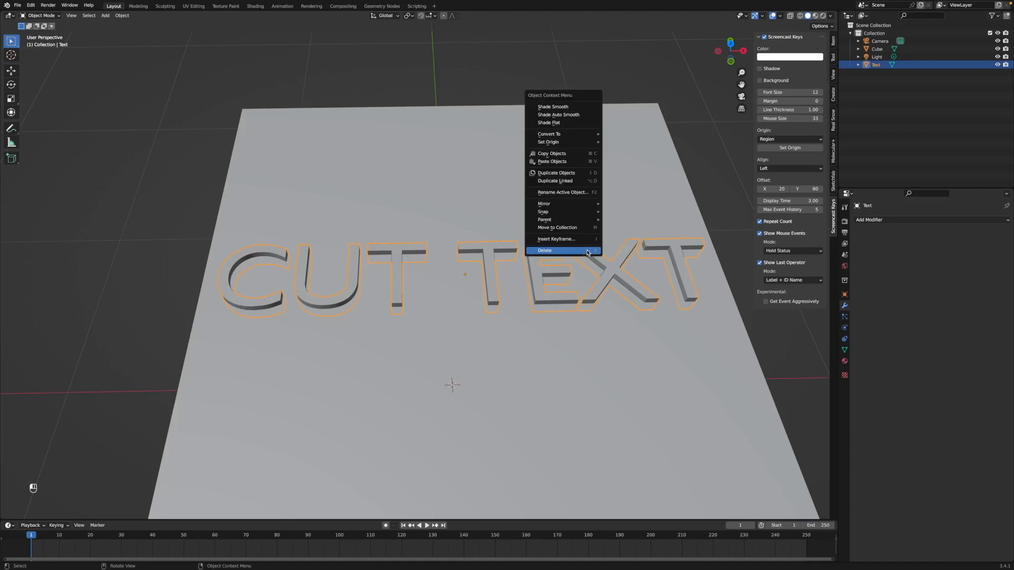
left_click(566, 252)
middle_click_drag(503, 331, 537, 325)
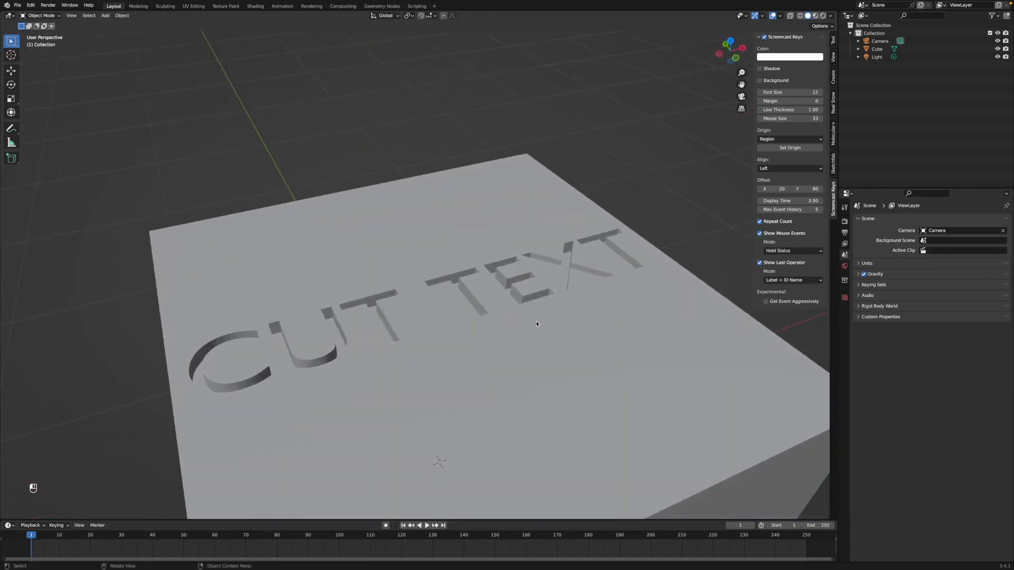
mouse_move(567, 335)
middle_mouse_down()
mouse_move(550, 351)
mouse_move(584, 330)
middle_mouse_up()
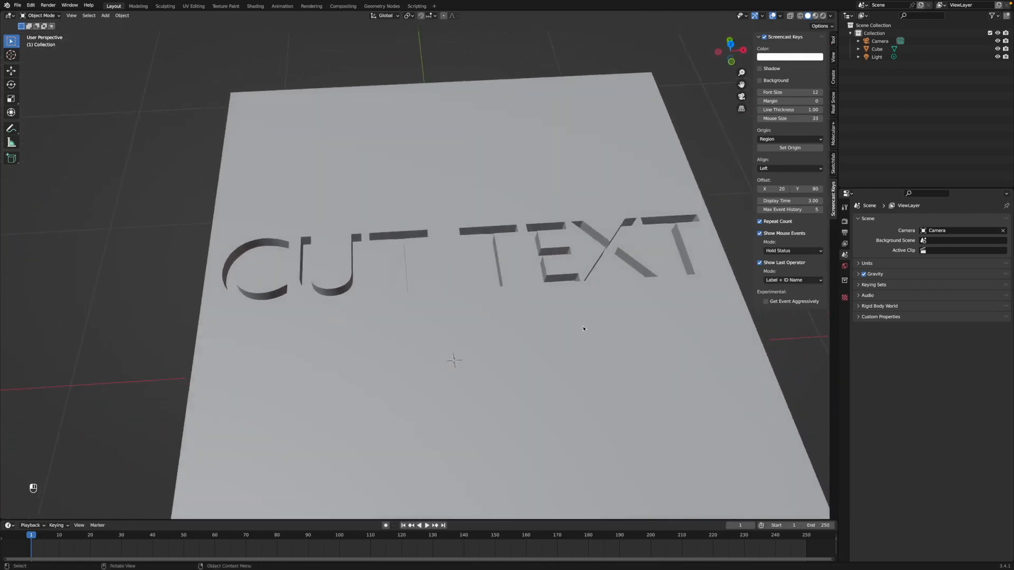